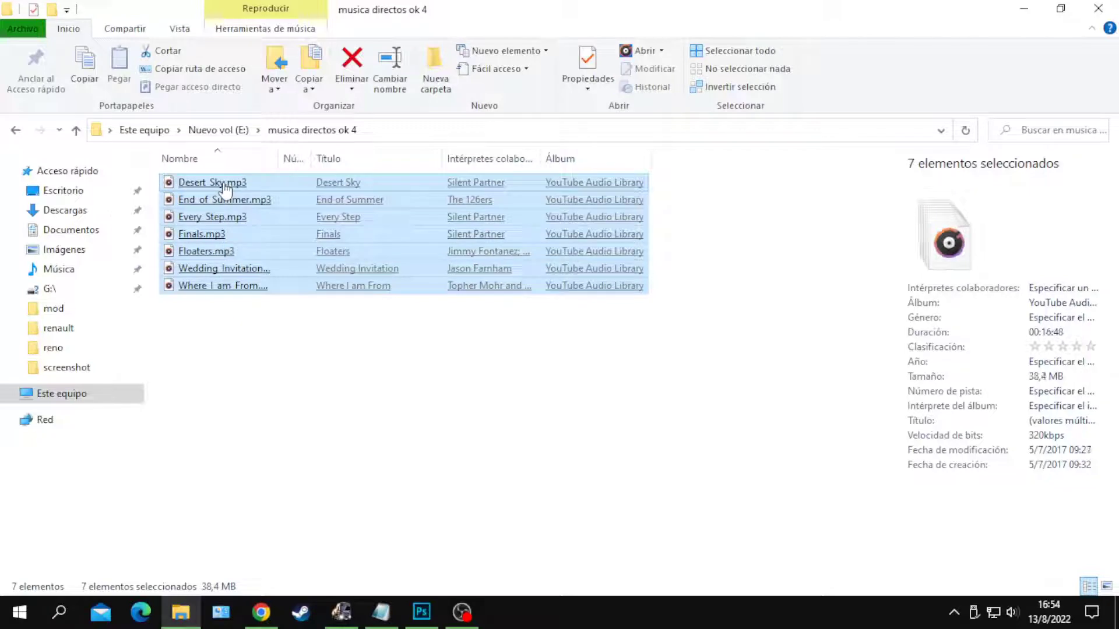
- Play the seven selected MP3 files with Windows Media Player, leaving the player minimized and the music folder closed
right_click(225, 184)
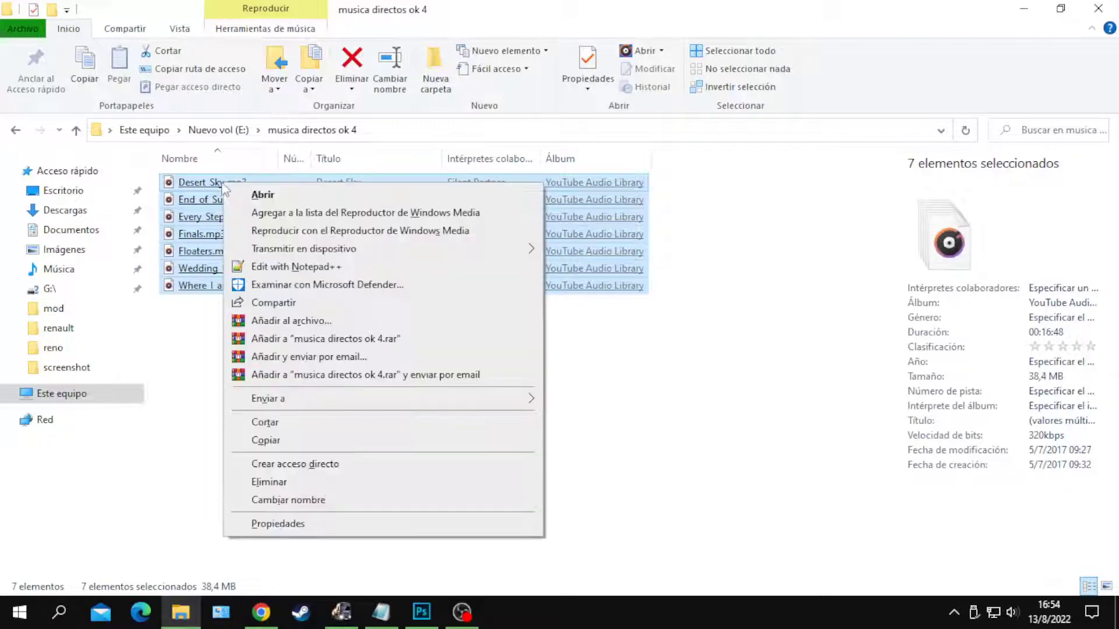
click(266, 233)
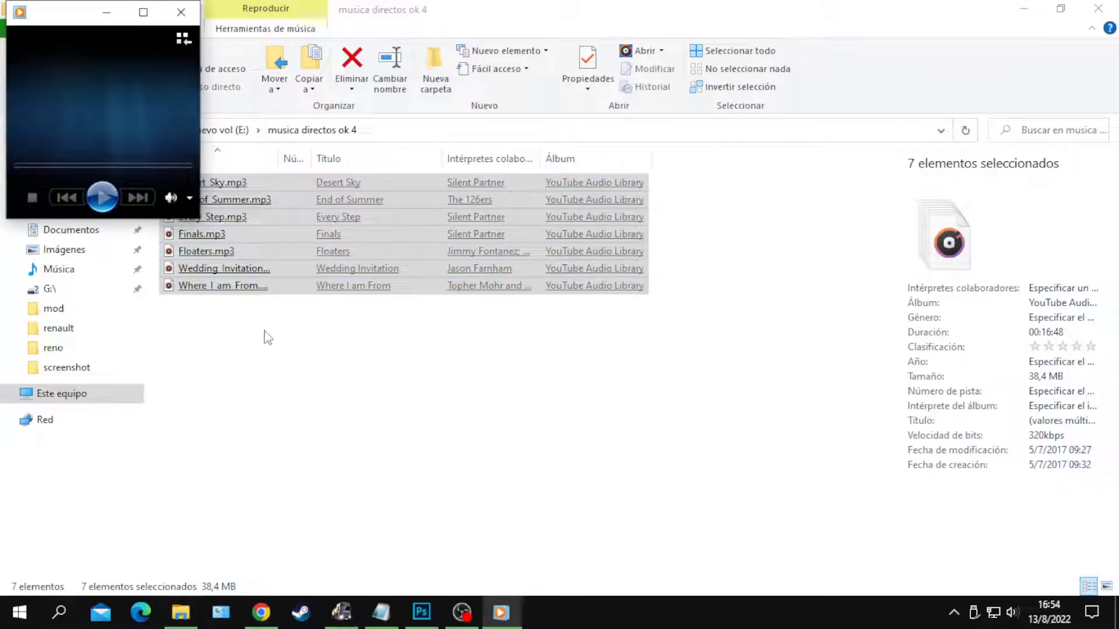
click(114, 24)
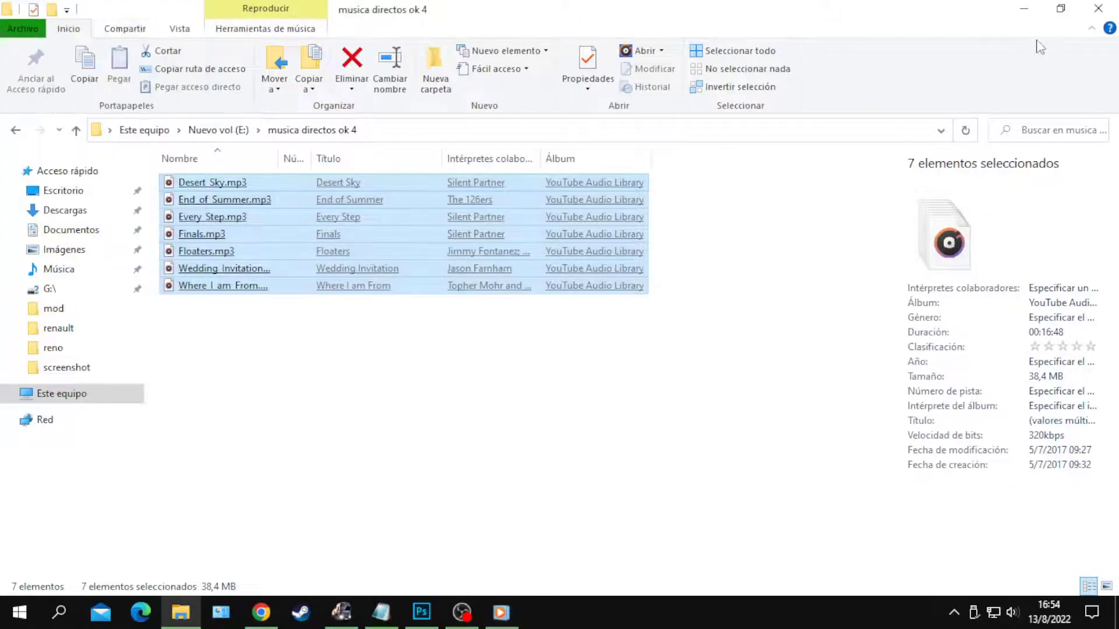
click(1100, 9)
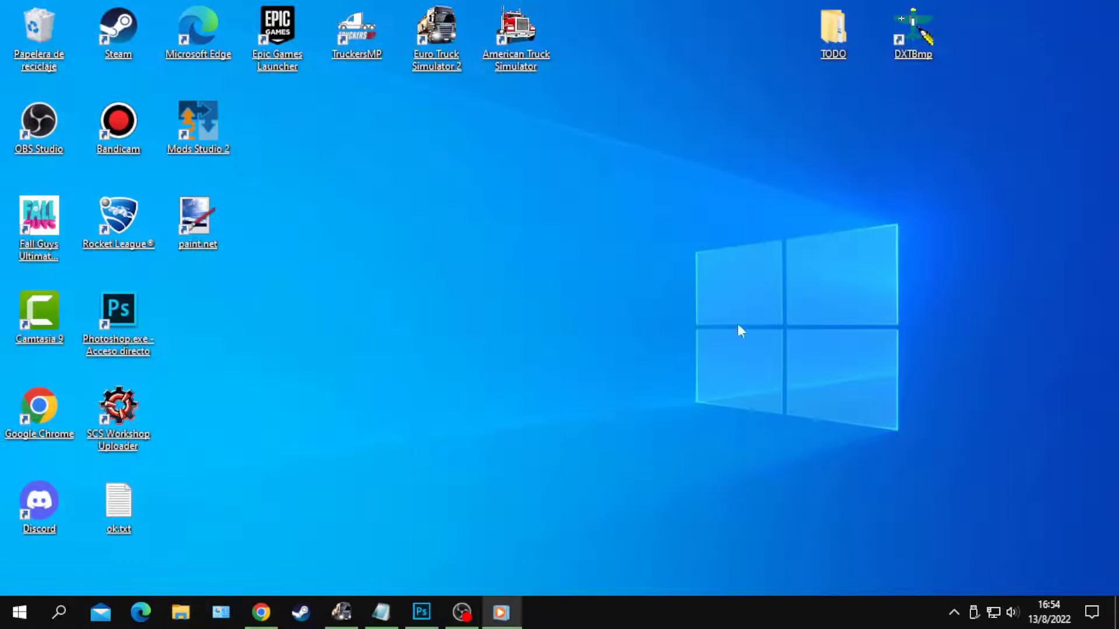
- Review the ok.txt notes in Notepad and the Mods Studio 2 installer and Mudflat.rar download pages in Chrome
click(380, 612)
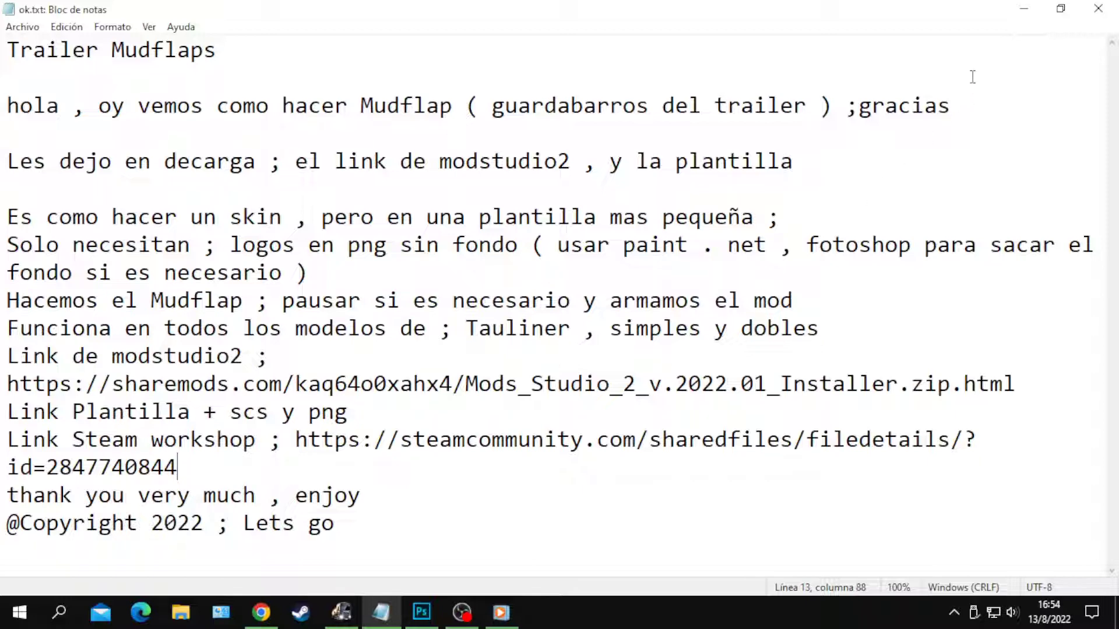
click(1024, 8)
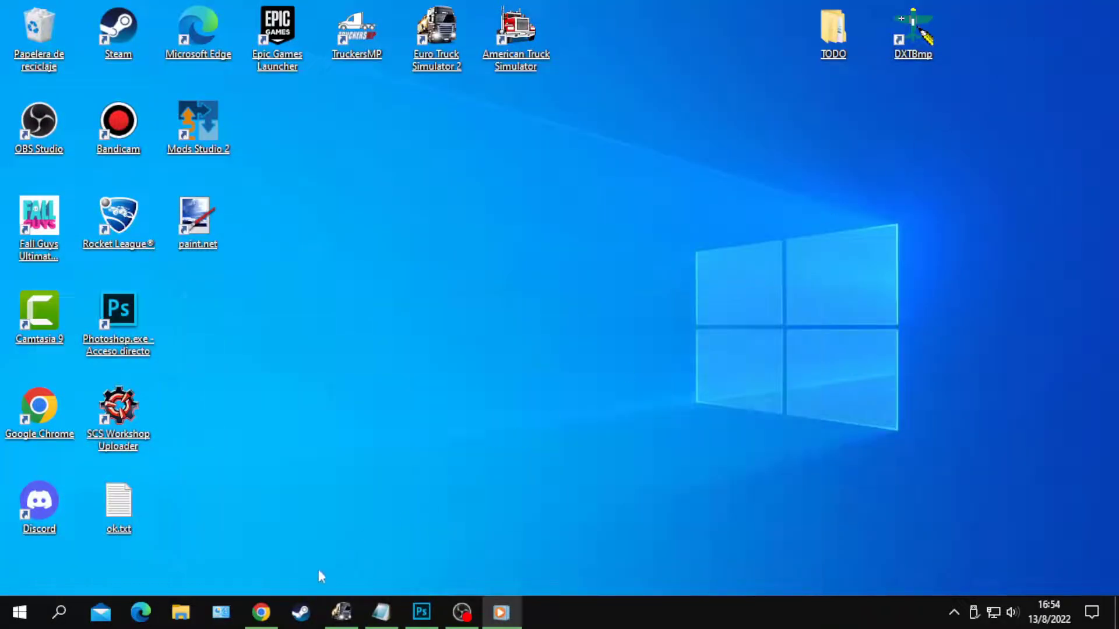
click(261, 612)
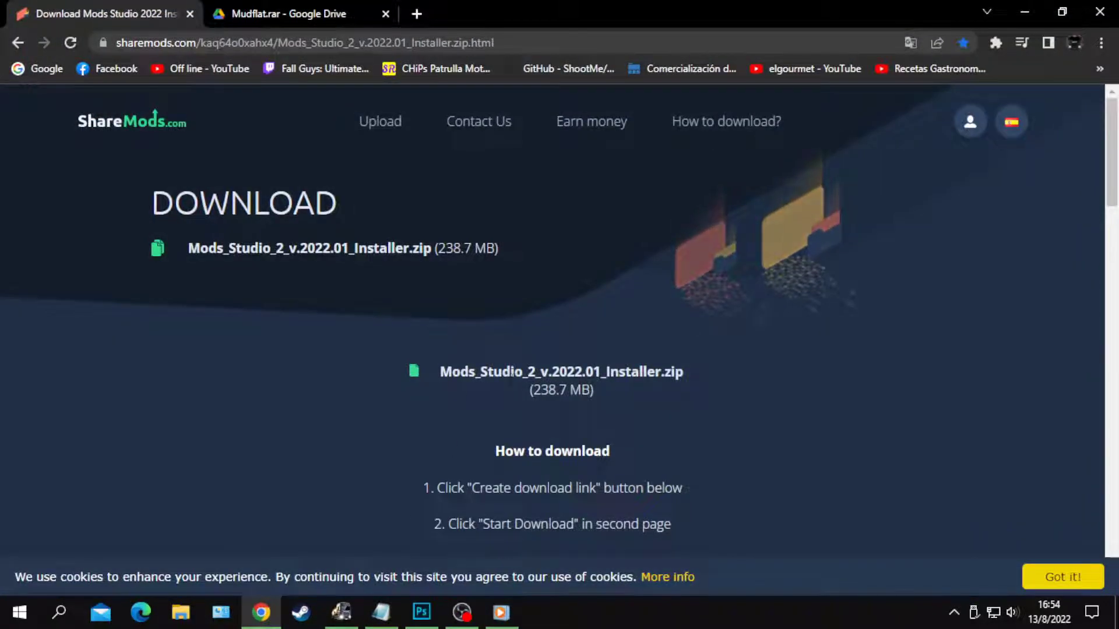
click(314, 15)
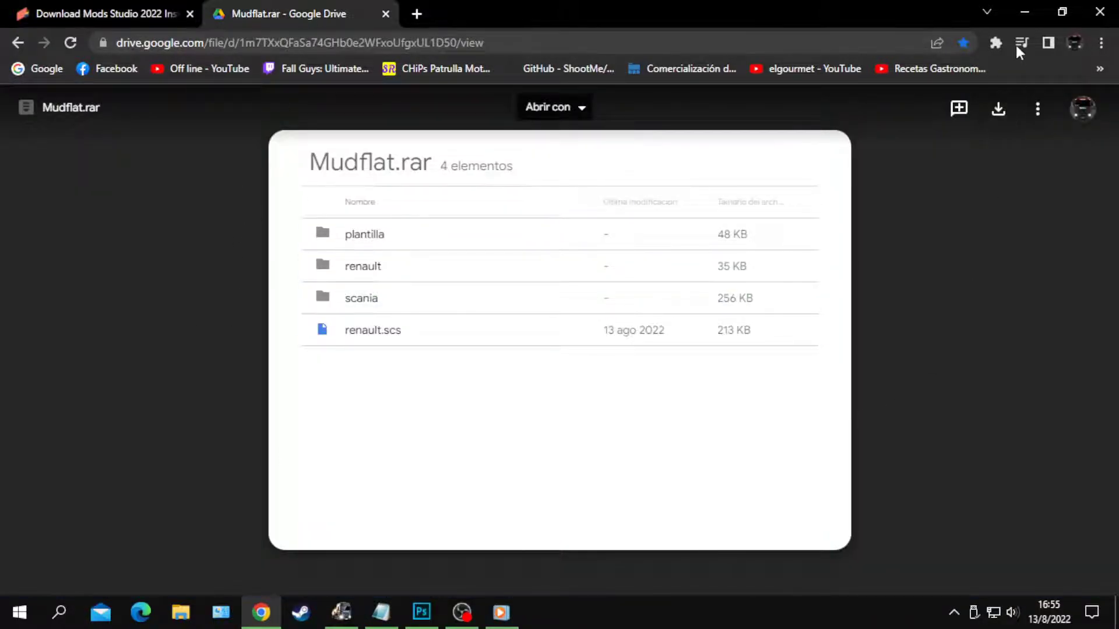
click(1024, 13)
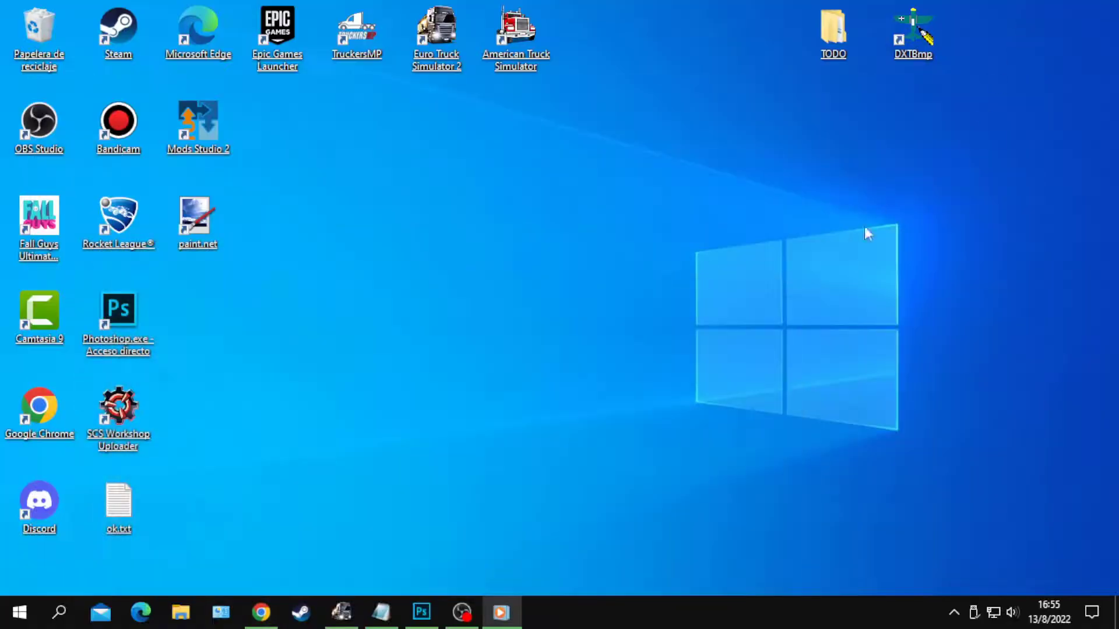
- Switch to File Explorer and inspect the renault and scania logo folders in Descargas
click(180, 612)
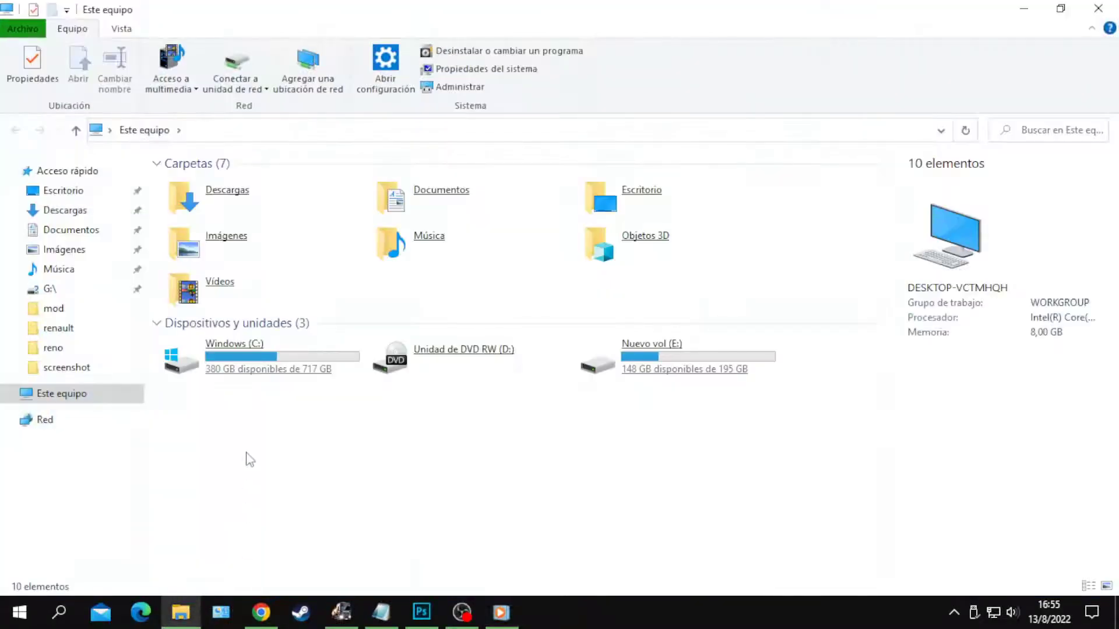
double_click(232, 201)
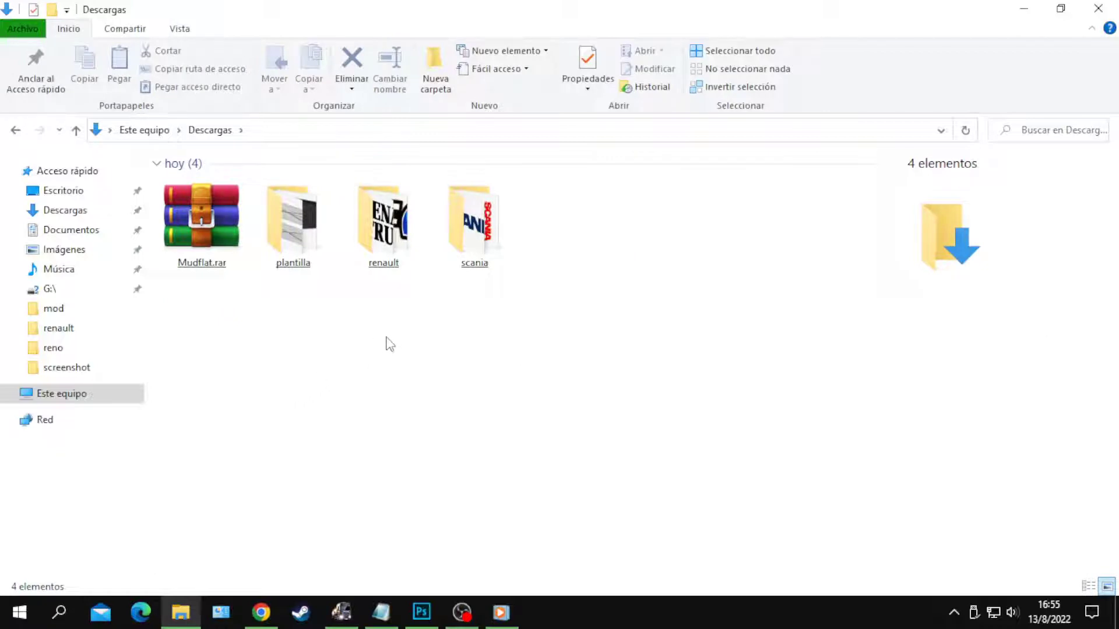
double_click(379, 248)
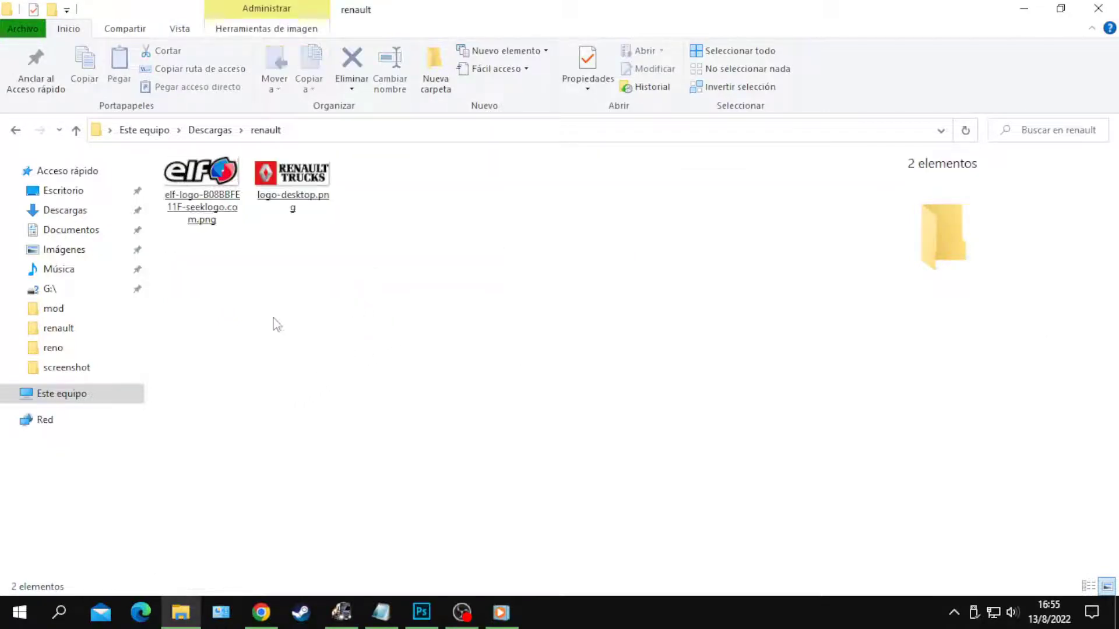
click(76, 131)
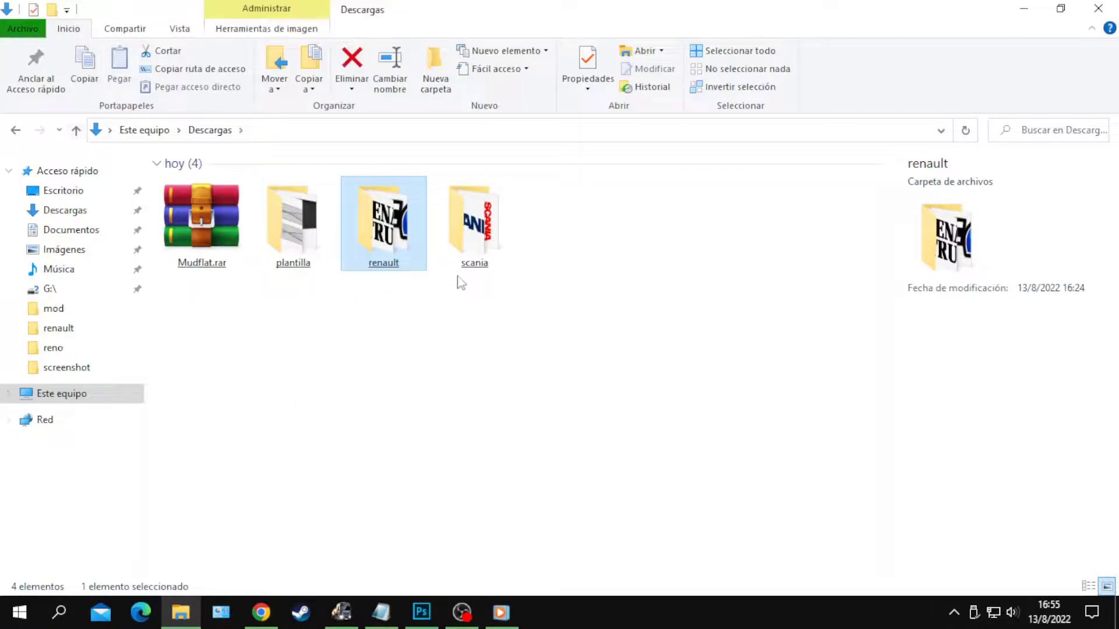
double_click(472, 244)
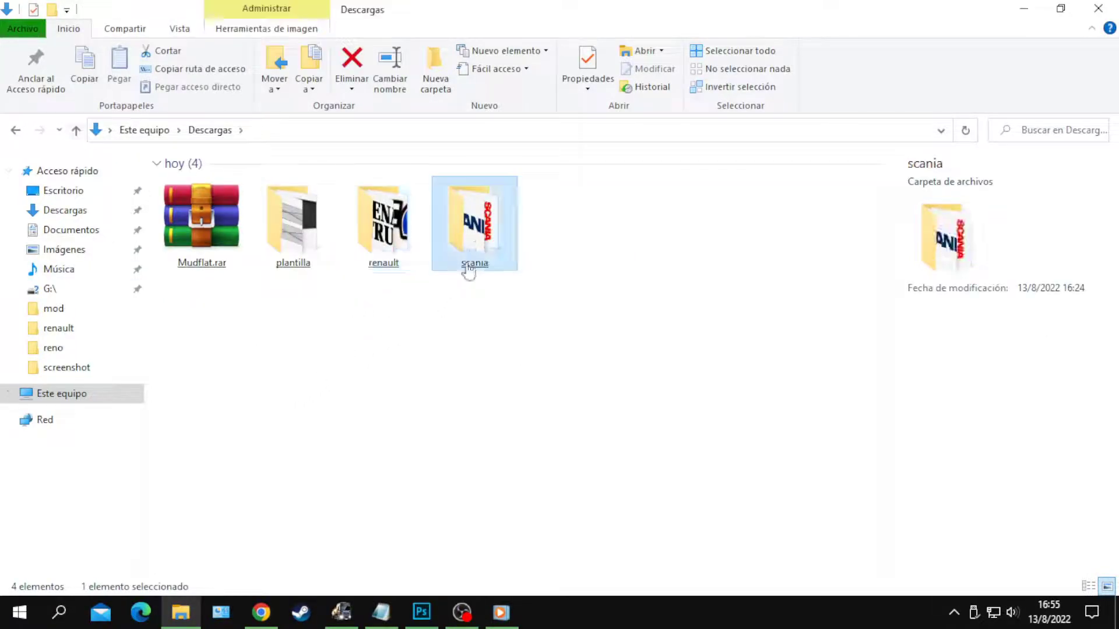
click(75, 130)
click(1097, 8)
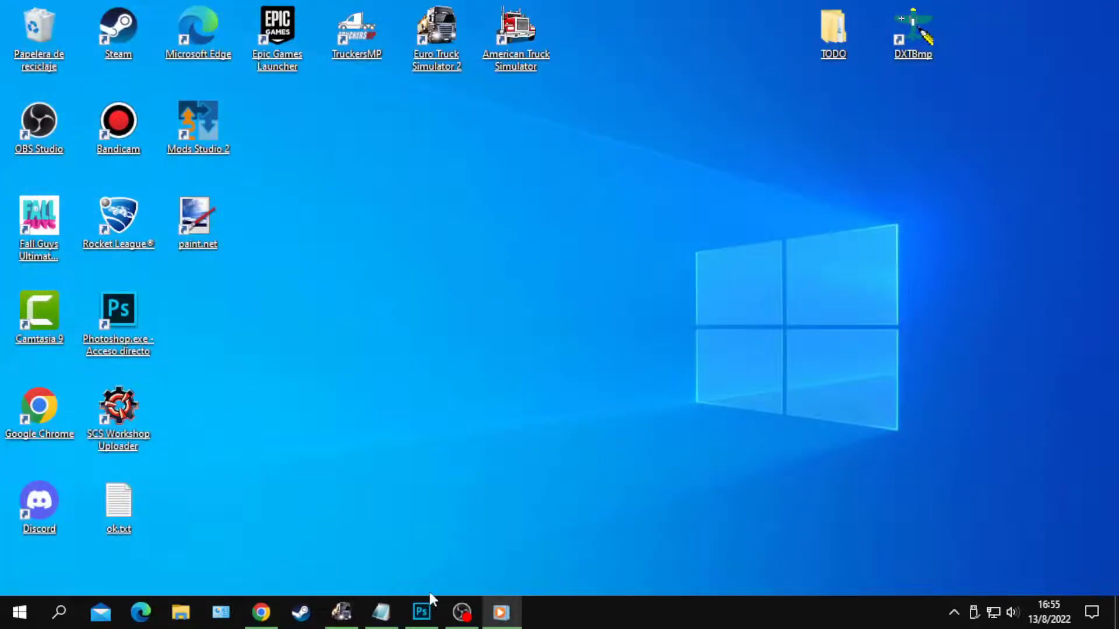
- Switch to Photoshop and fill the transparent background of the trailer template with white
click(423, 616)
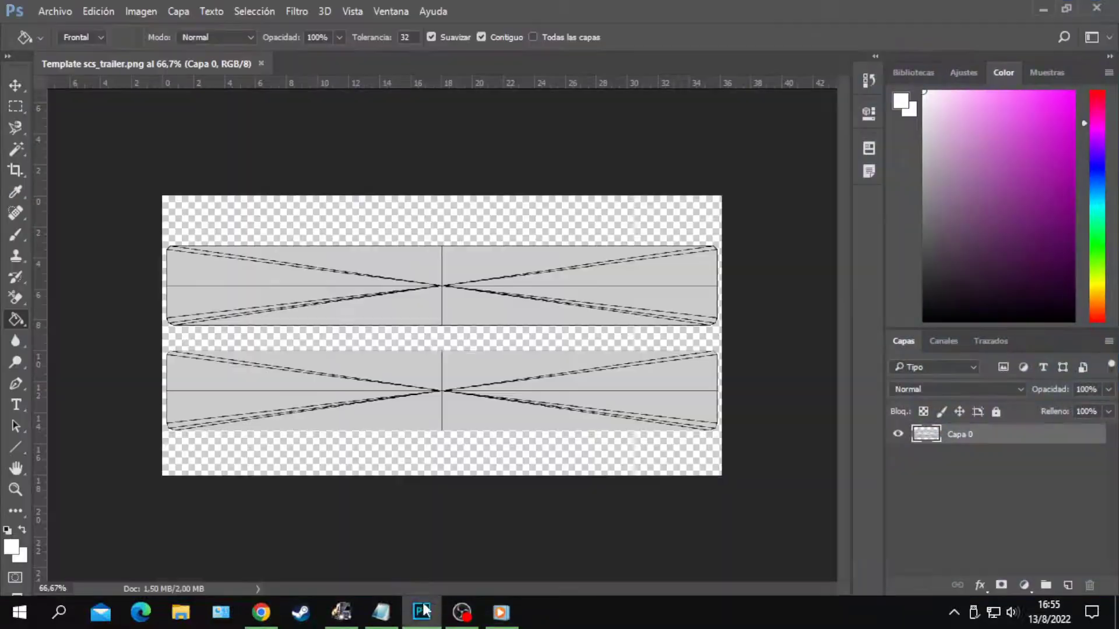
click(401, 457)
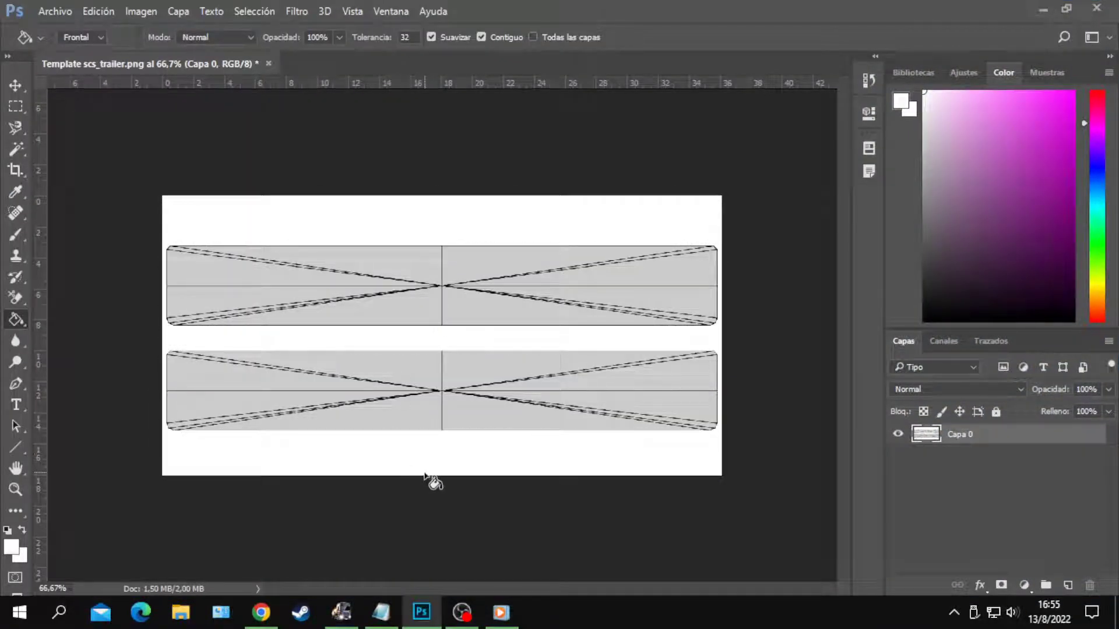
- Place logo-desktop.png from the renault folder in Descargas as an embedded element in the template
click(58, 15)
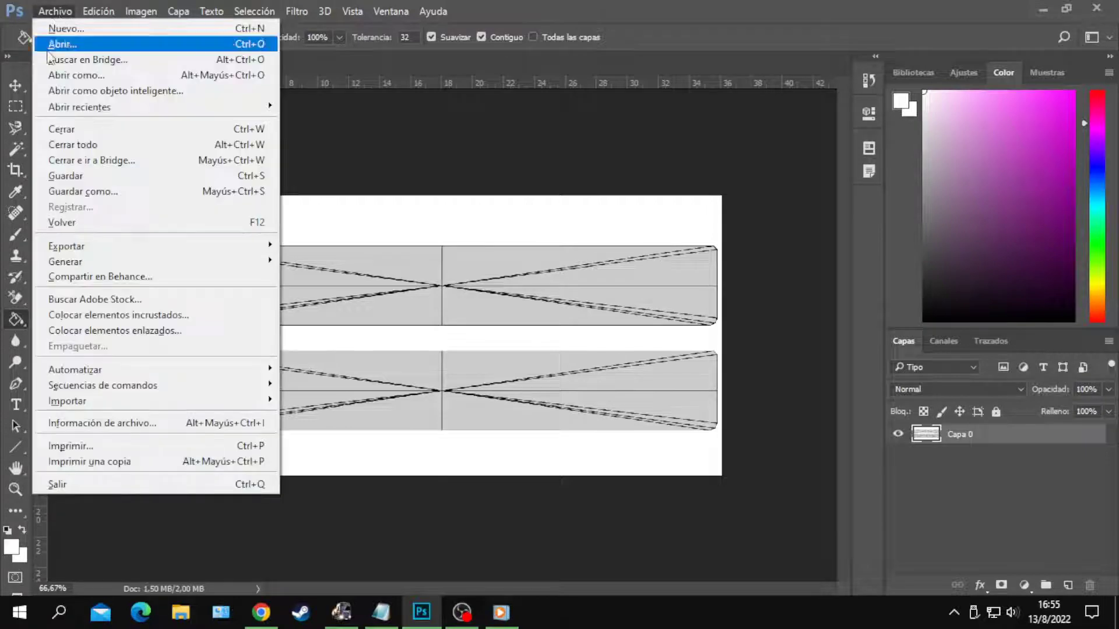
click(95, 315)
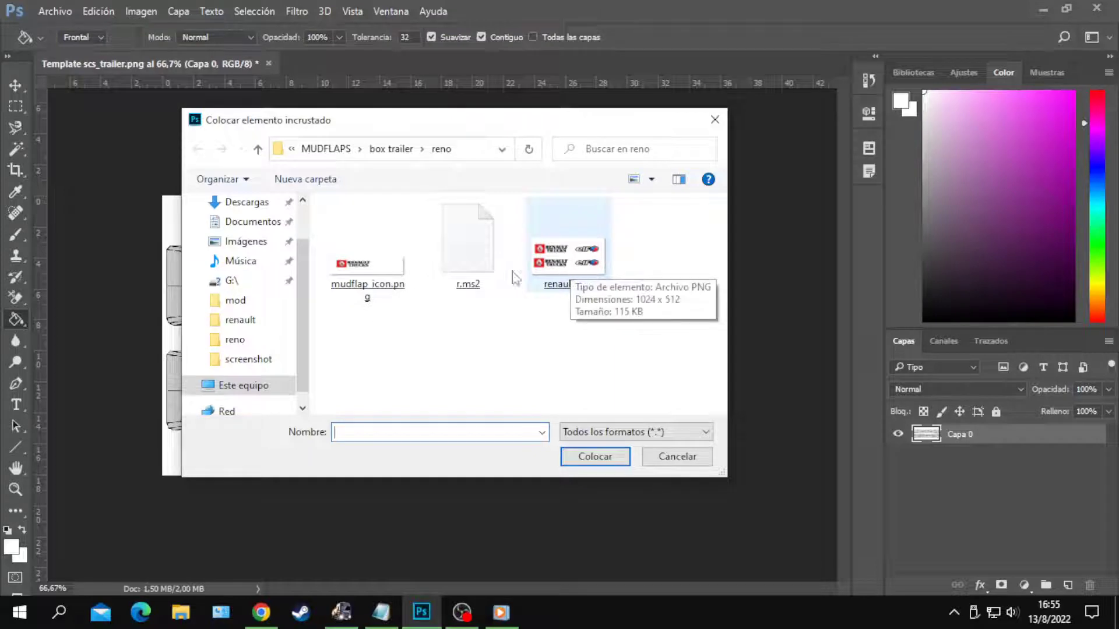
click(251, 202)
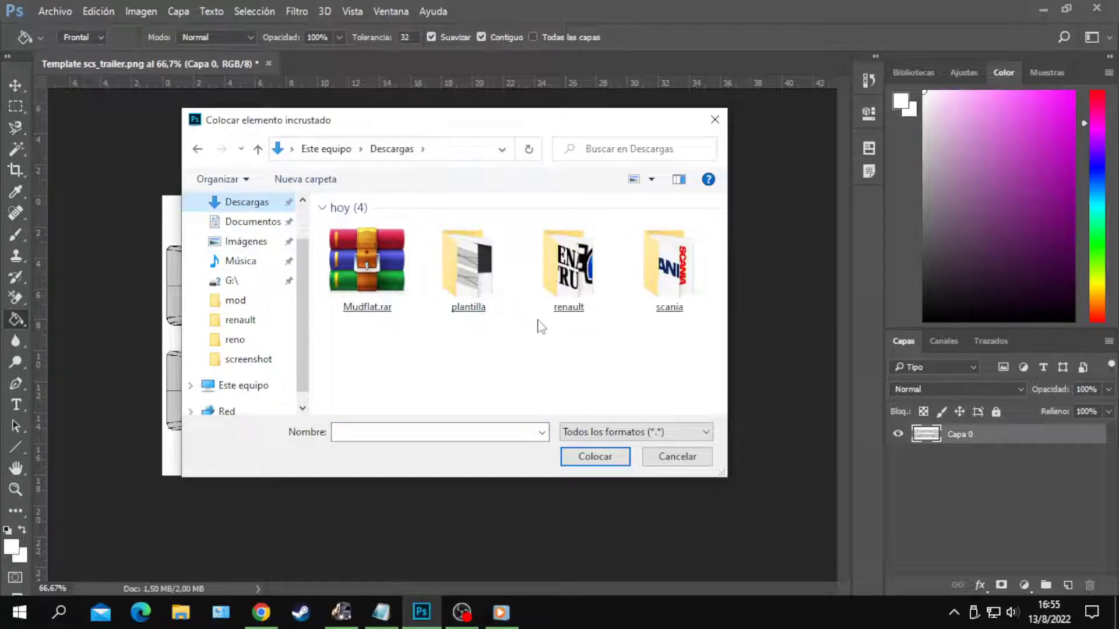
double_click(573, 304)
double_click(462, 276)
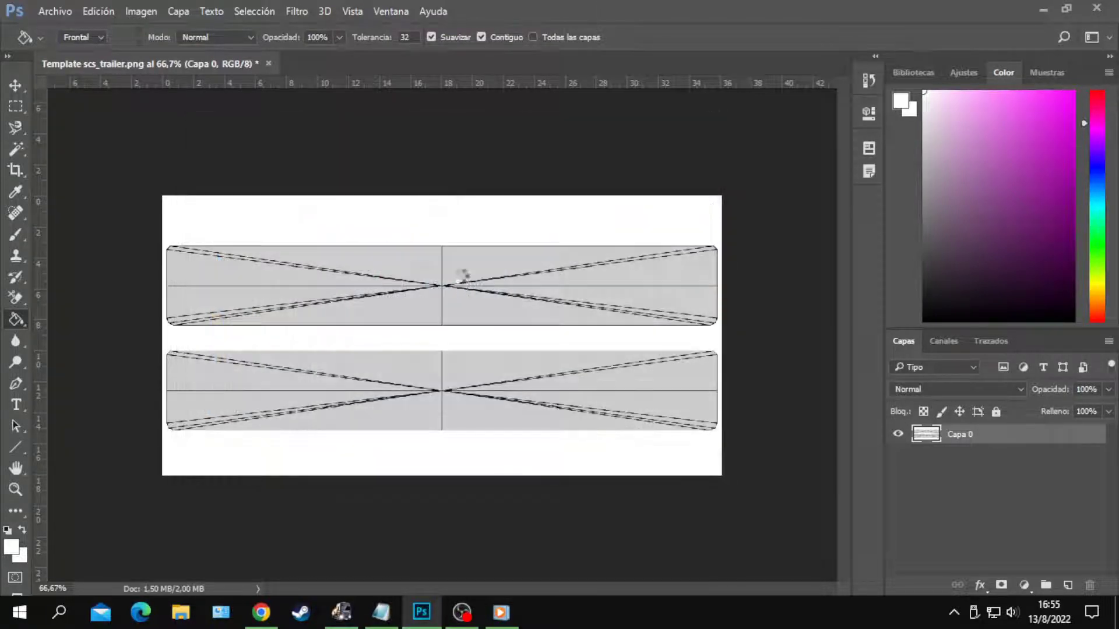
- Fit the Renault Trucks logo to the left half of the upper strip at 101.45% width and 84.08% height, and commit it
drag(463, 303, 330, 279)
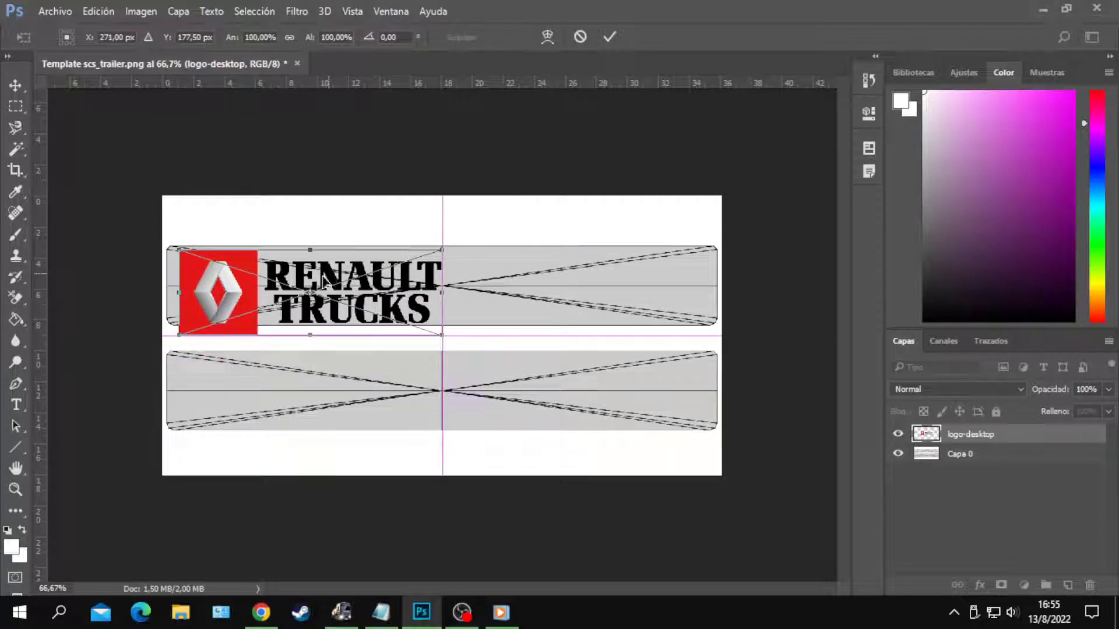
drag(302, 335, 302, 323)
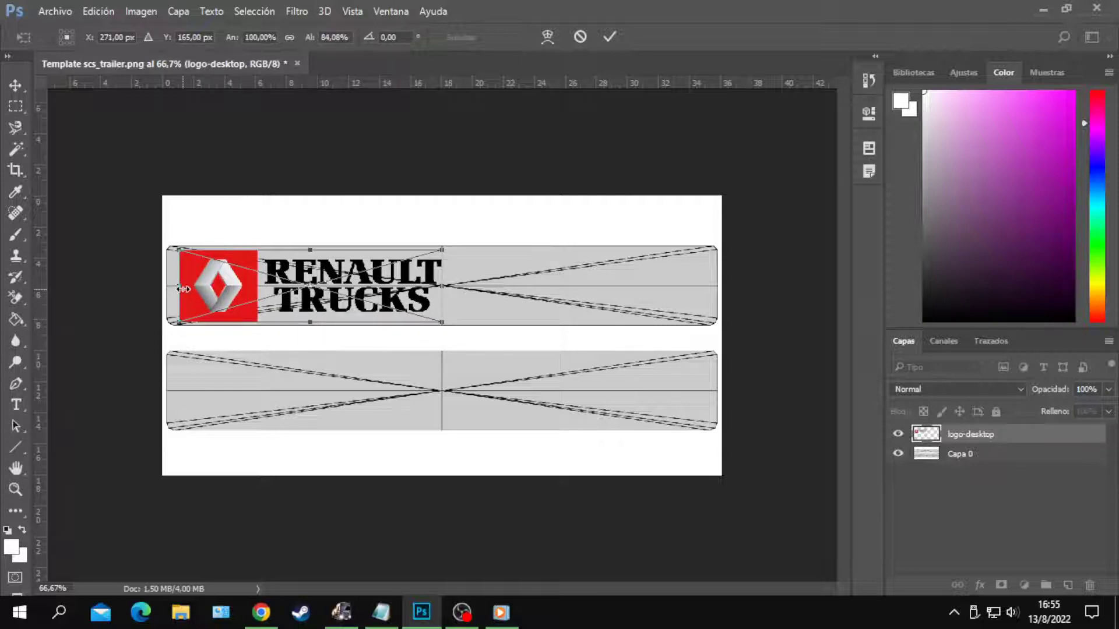
drag(179, 286, 175, 286)
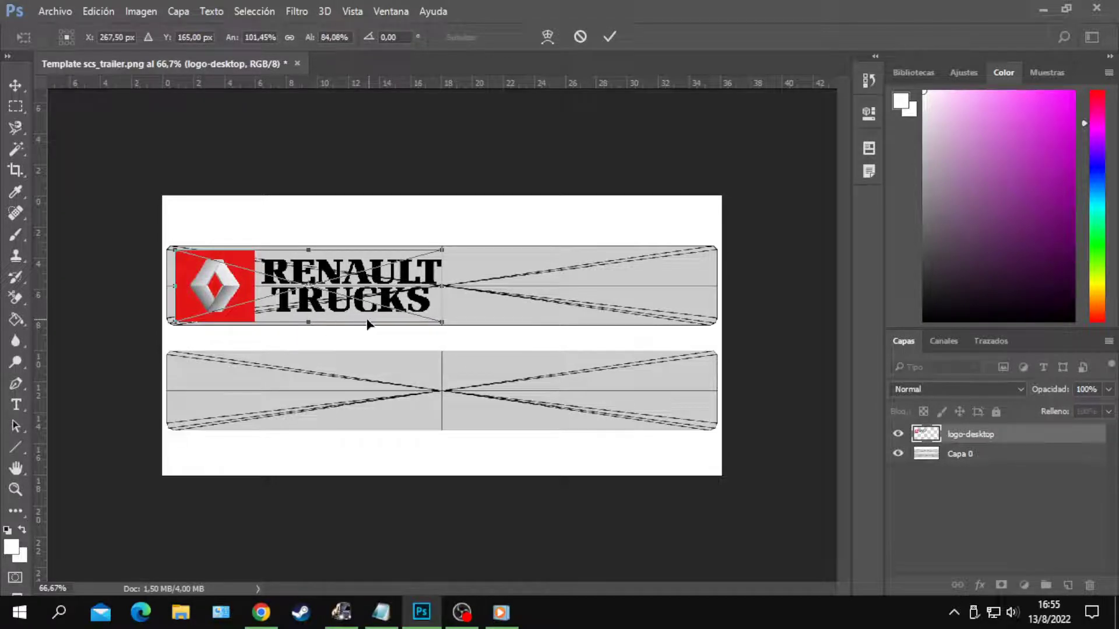
right_click(307, 307)
click(329, 310)
key(g)
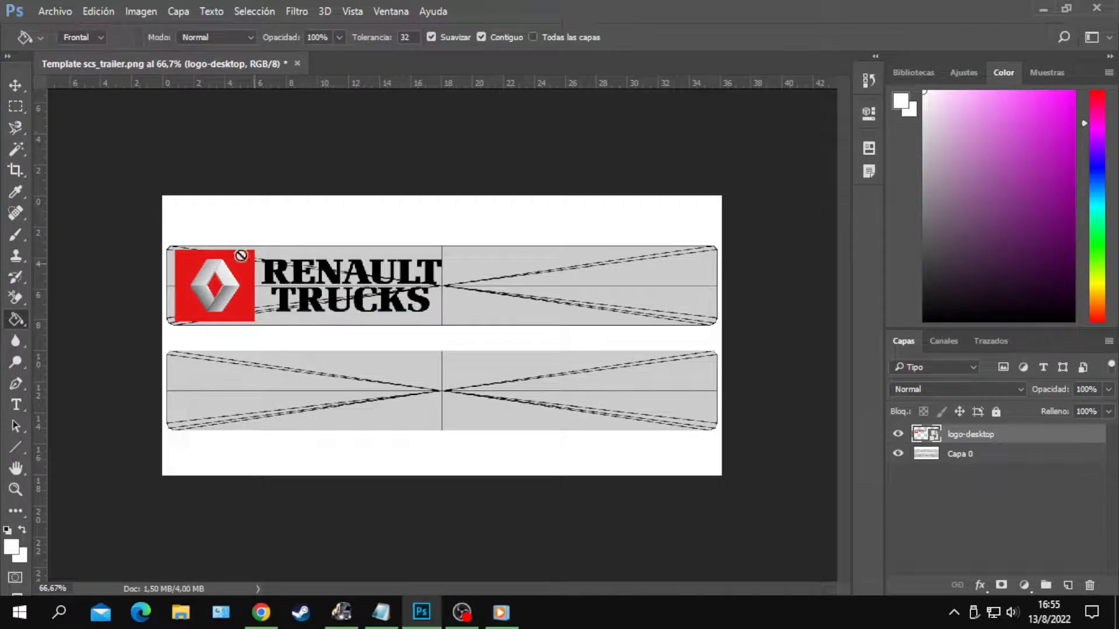
- Place a second embedded logo-desktop.png, scale its height to 84.08% and position it on the left half of the lower strip
click(55, 11)
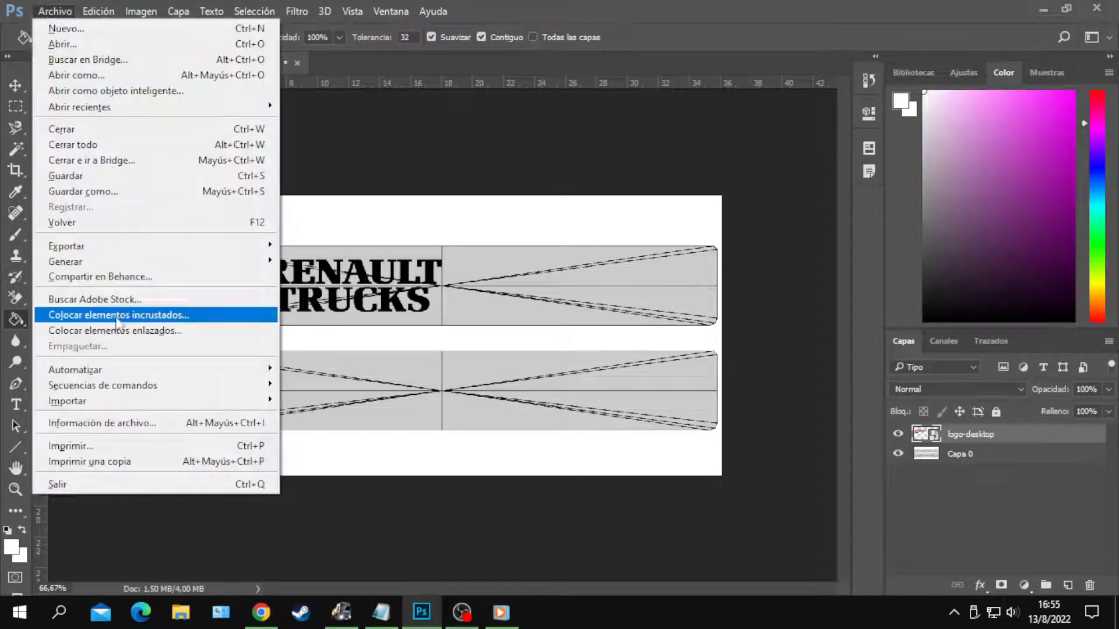
click(116, 317)
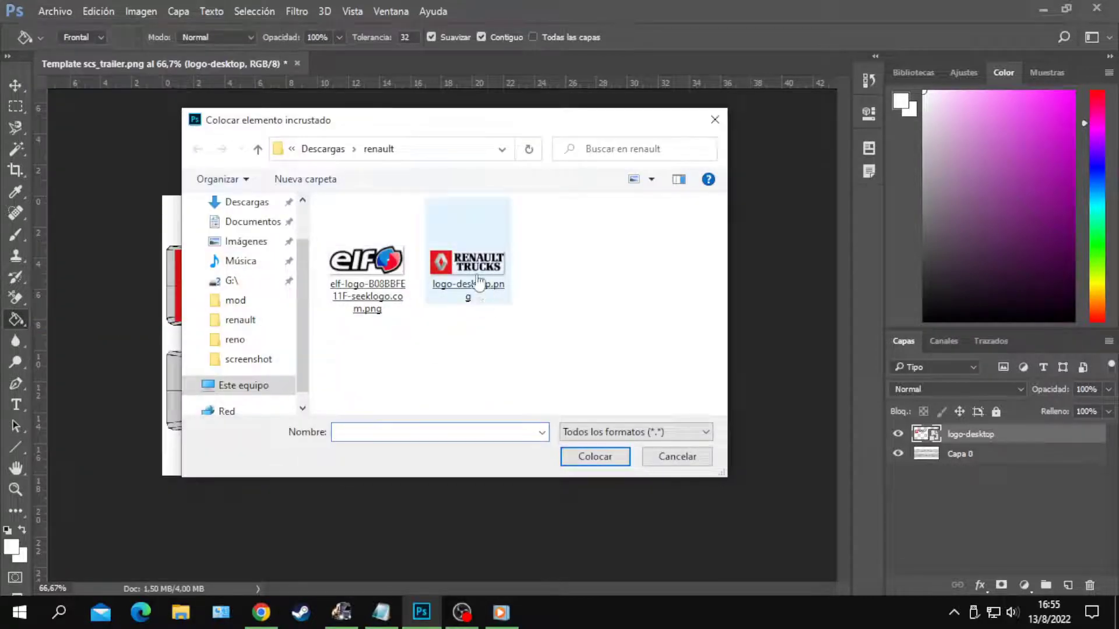
double_click(478, 283)
drag(447, 335, 319, 292)
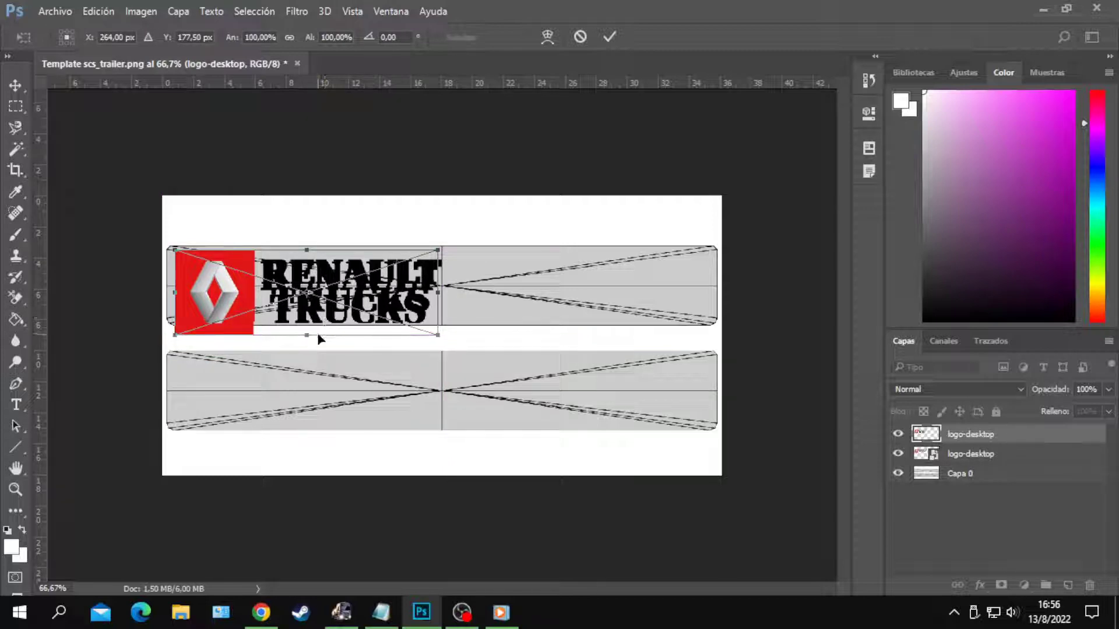
drag(304, 335, 299, 322)
drag(357, 299, 363, 402)
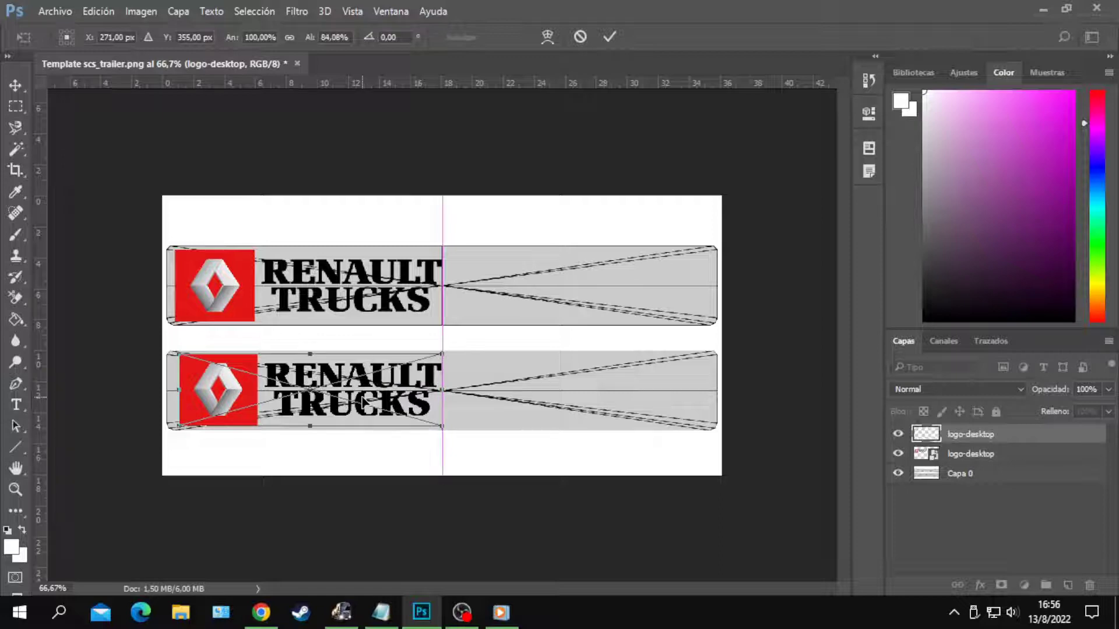
- Resize the lower Renault Trucks logo to 101.45% width and 73.89% height, and commit its placement
drag(174, 389, 170, 389)
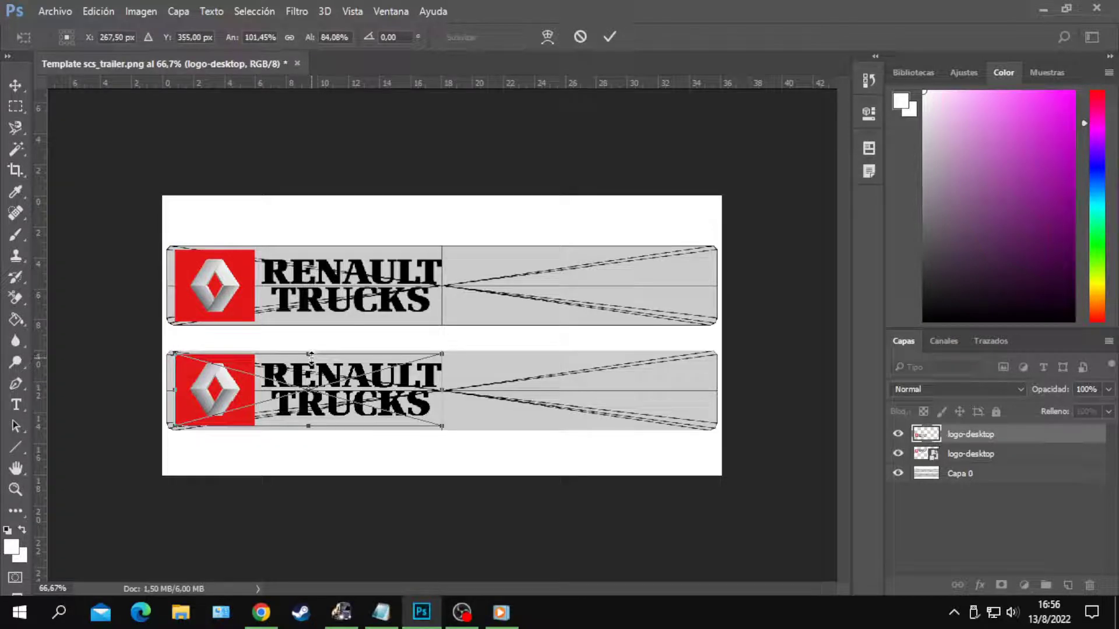
drag(310, 354, 310, 360)
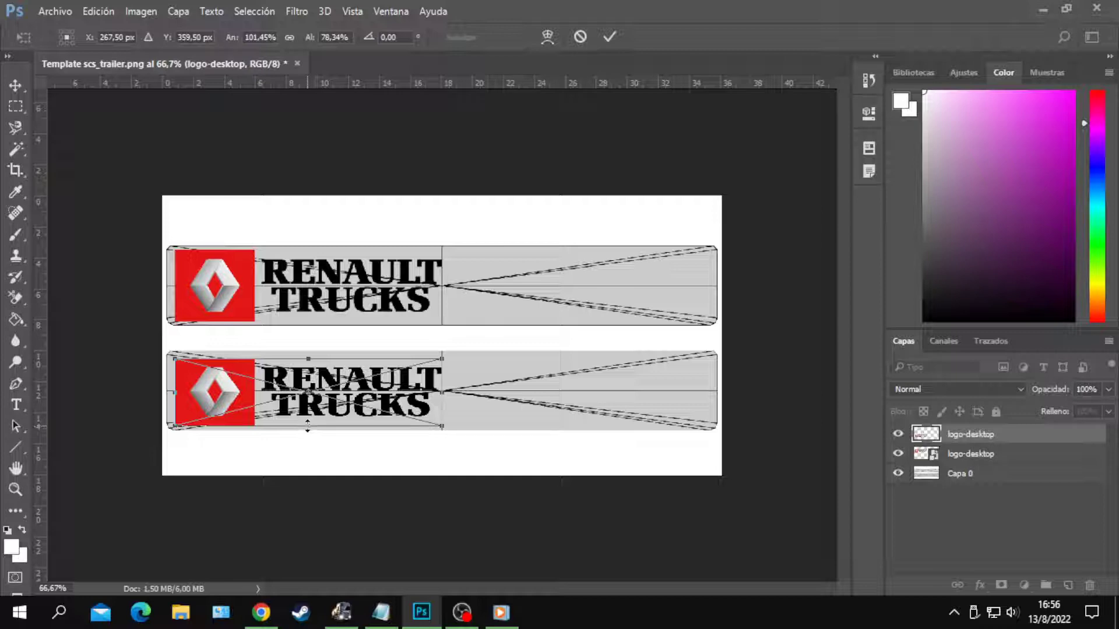
drag(307, 429, 308, 421)
right_click(303, 400)
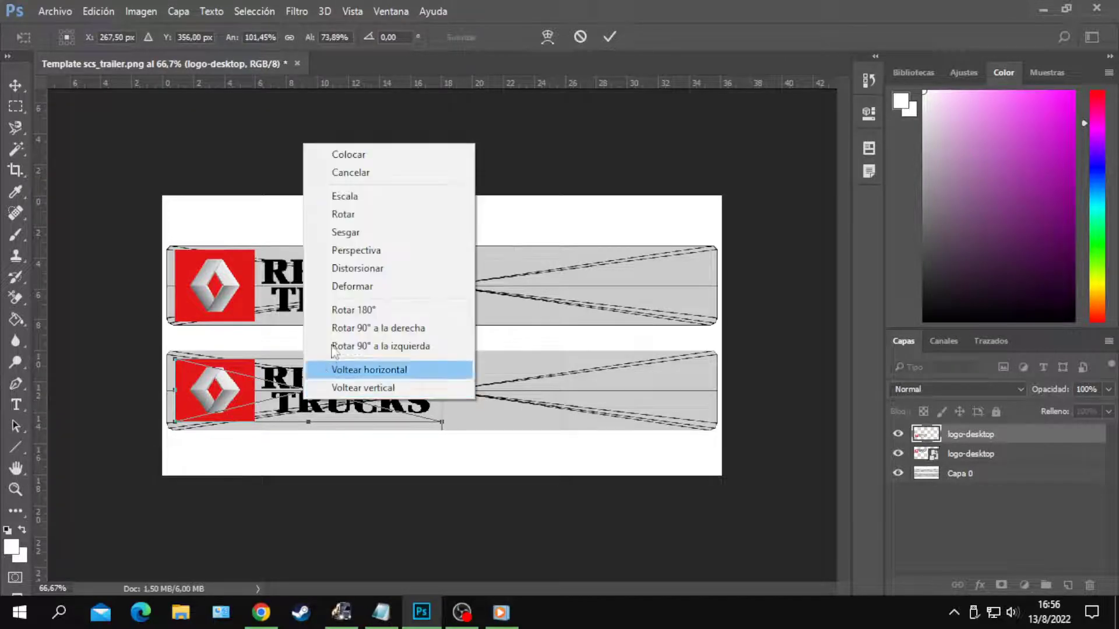
click(347, 155)
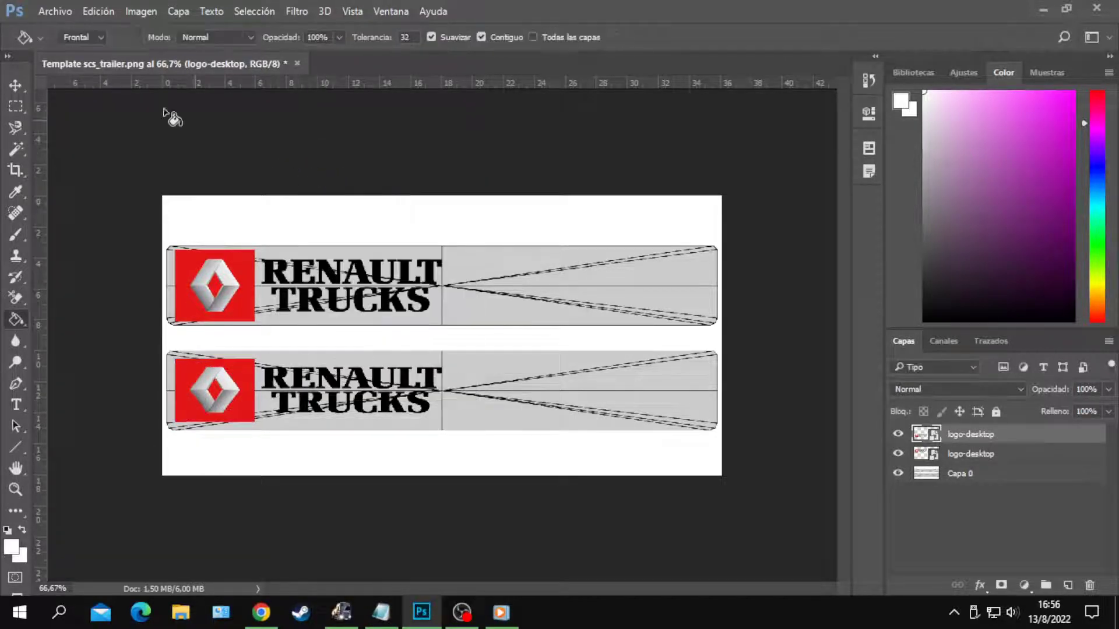
- Place the elf logo PNG as an embedded element on the right half of the upper strip, widen it to 140%, and commit it
click(52, 11)
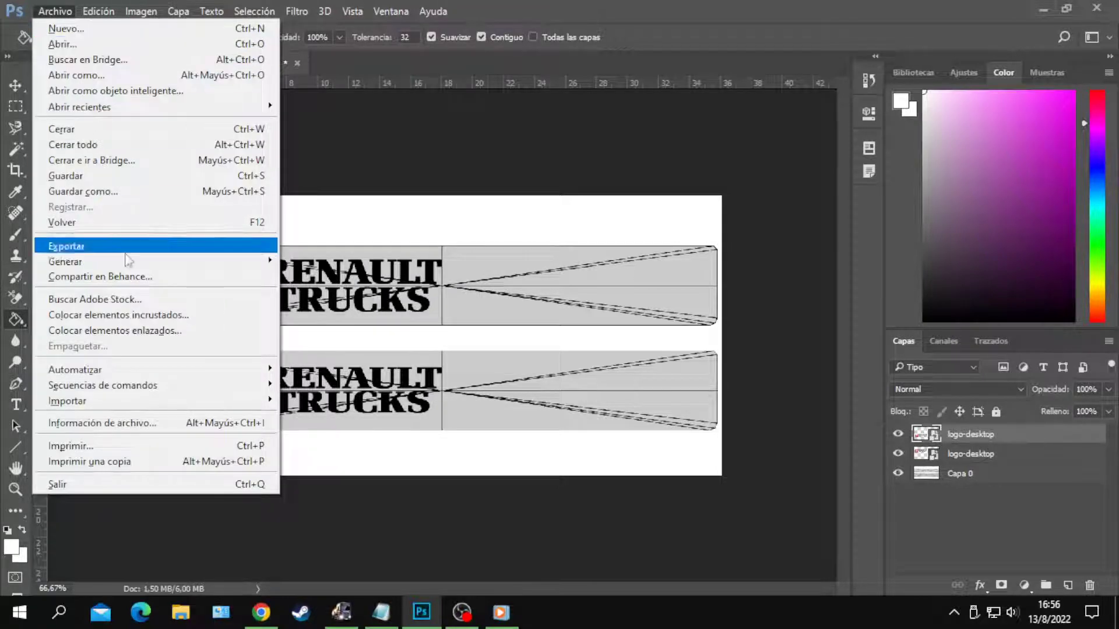
click(96, 314)
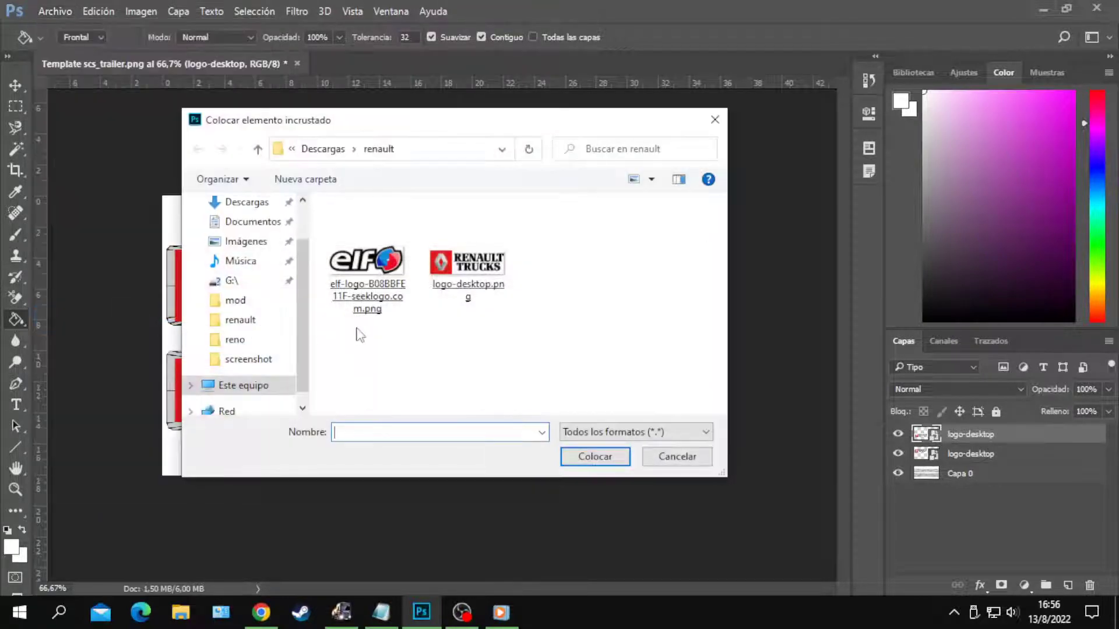
double_click(366, 265)
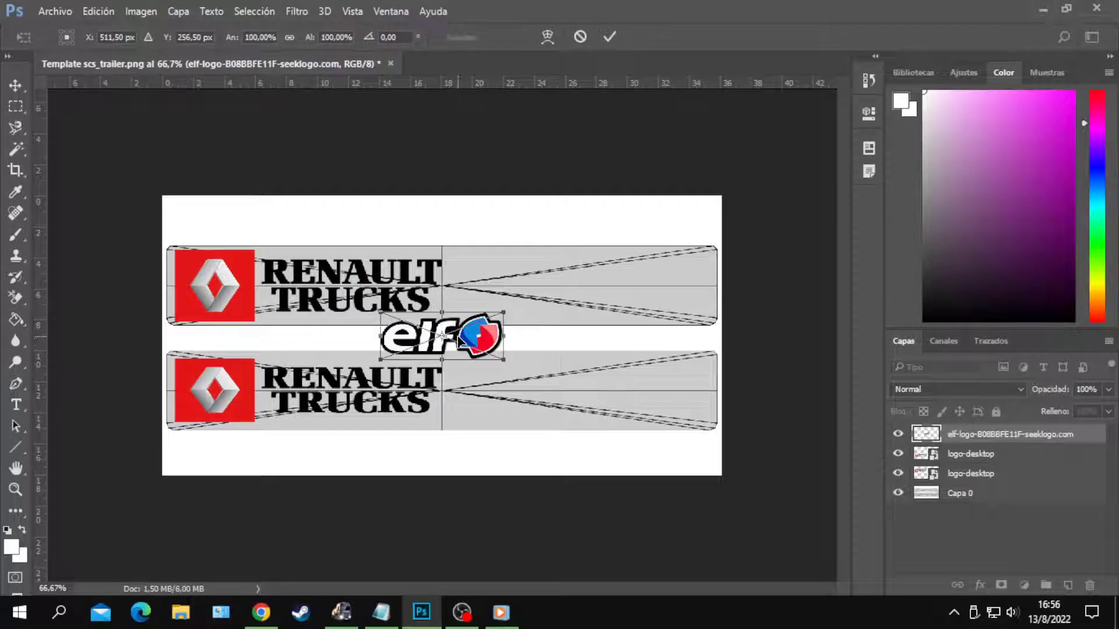
drag(479, 336, 665, 287)
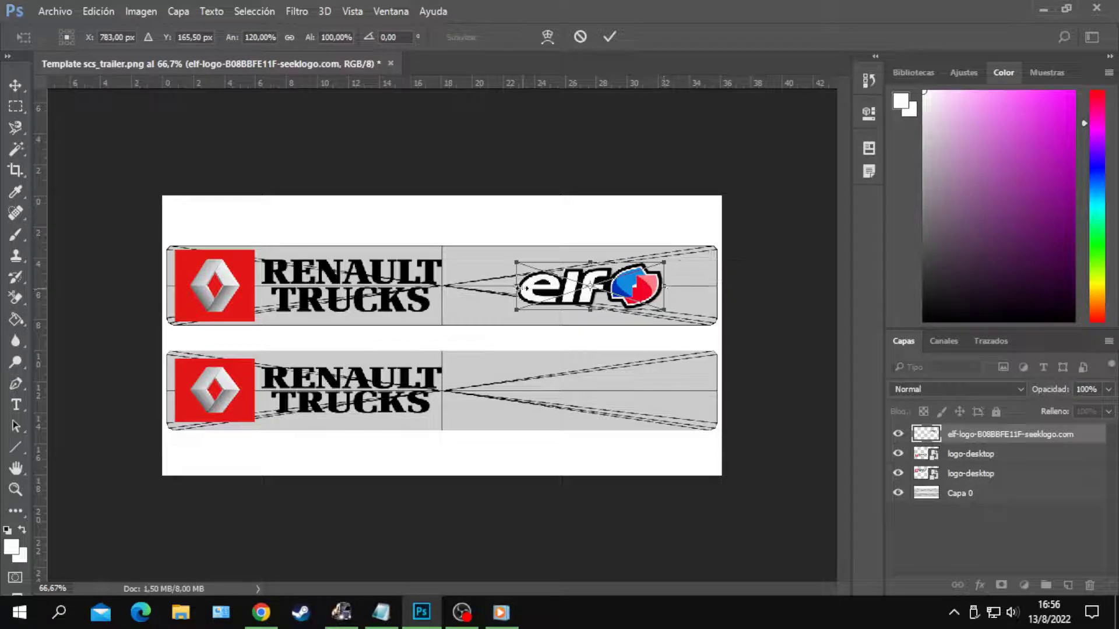
drag(517, 287, 495, 294)
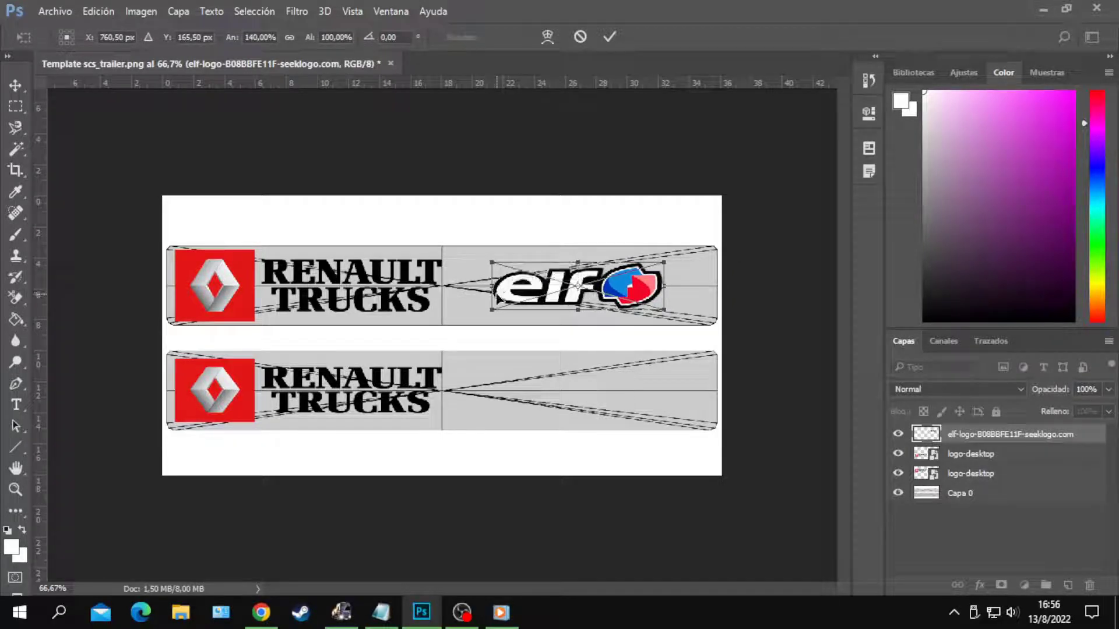
right_click(541, 295)
key(Return)
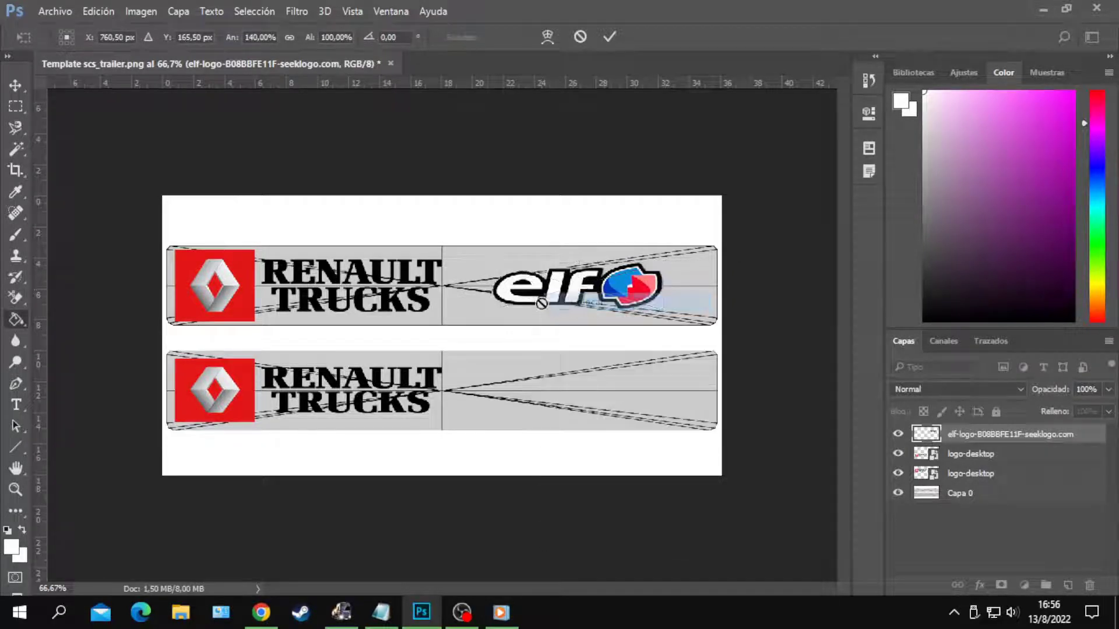
key(g)
- Place a second embedded elf logo on the right half of the lower strip at 145.78% width and commit it
click(55, 11)
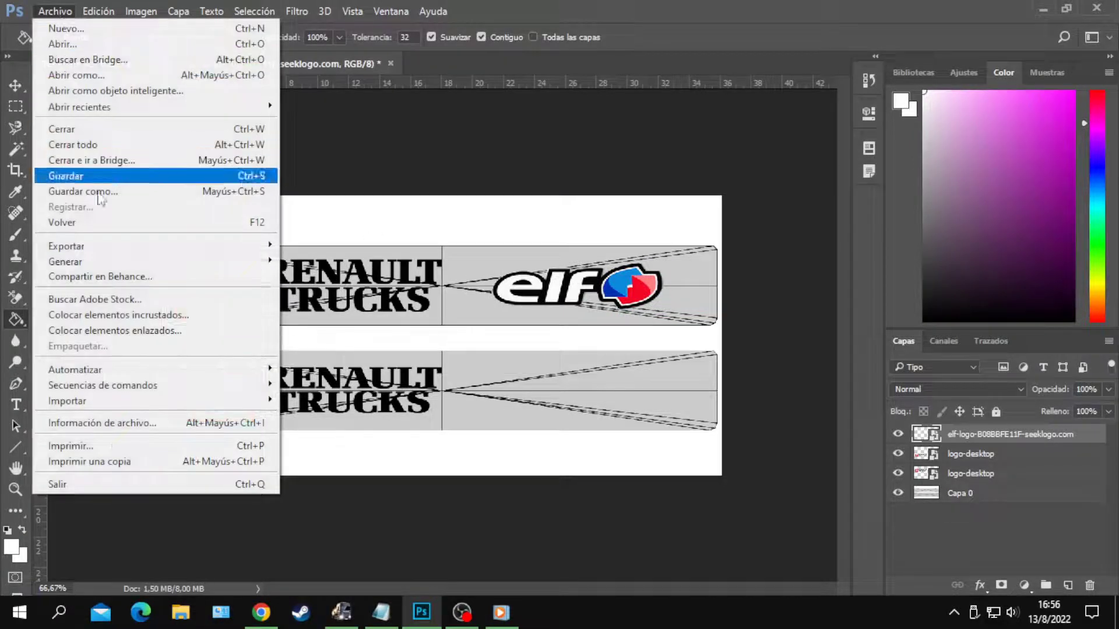
click(124, 315)
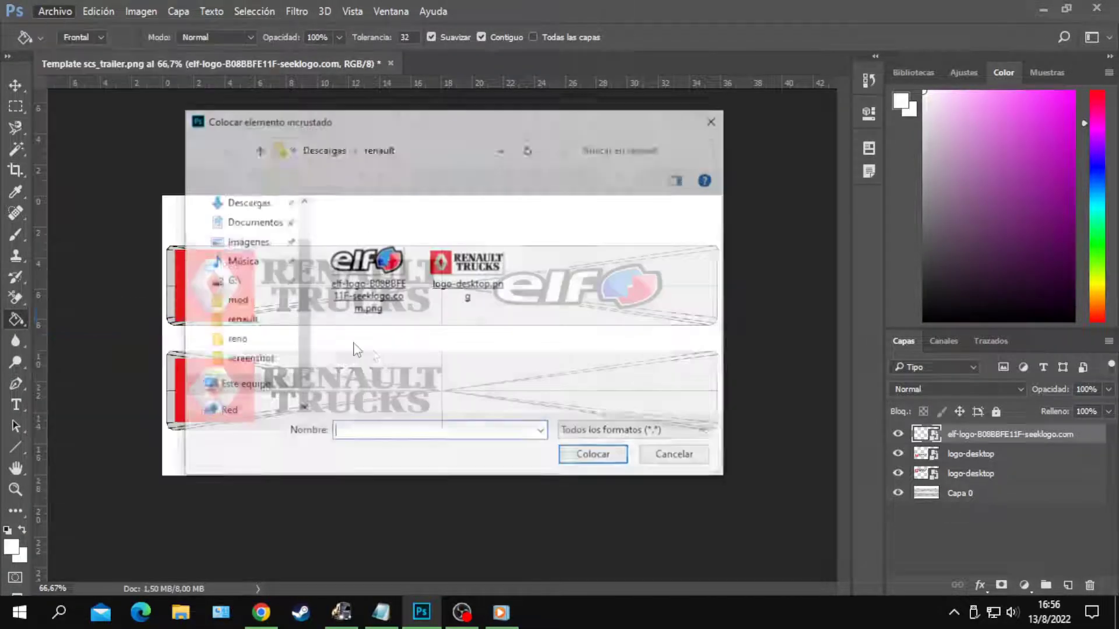
double_click(347, 282)
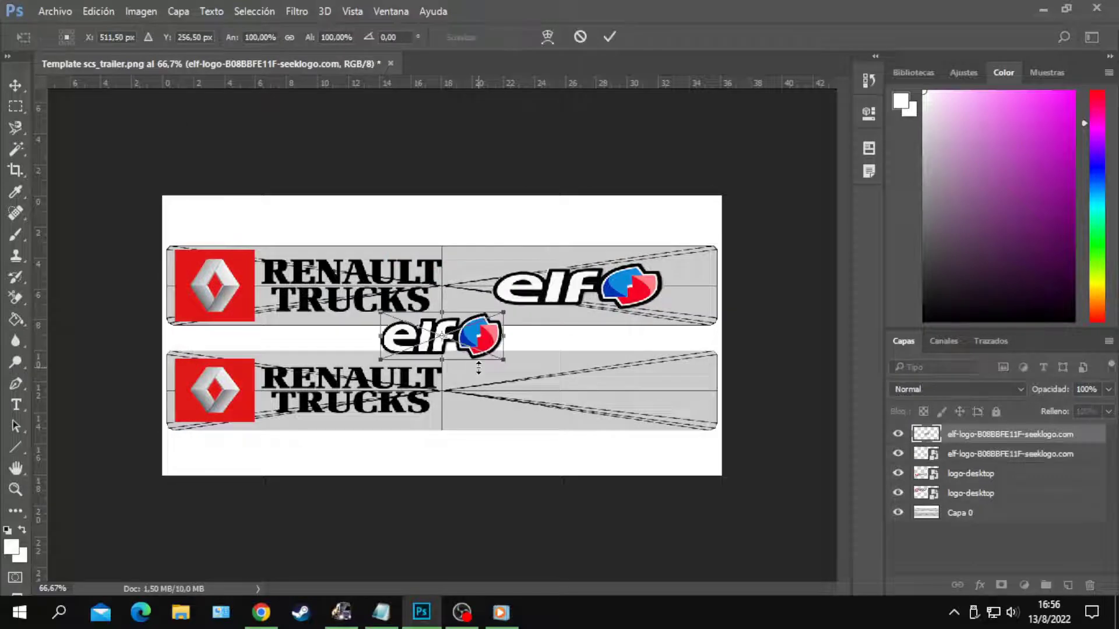
drag(454, 352, 613, 402)
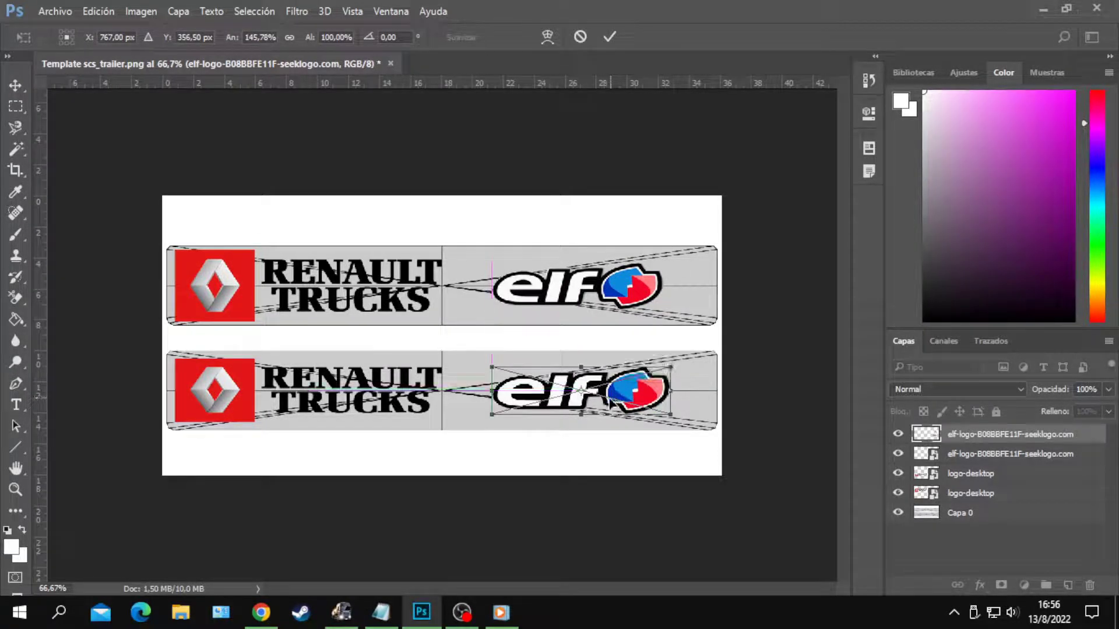
right_click(597, 399)
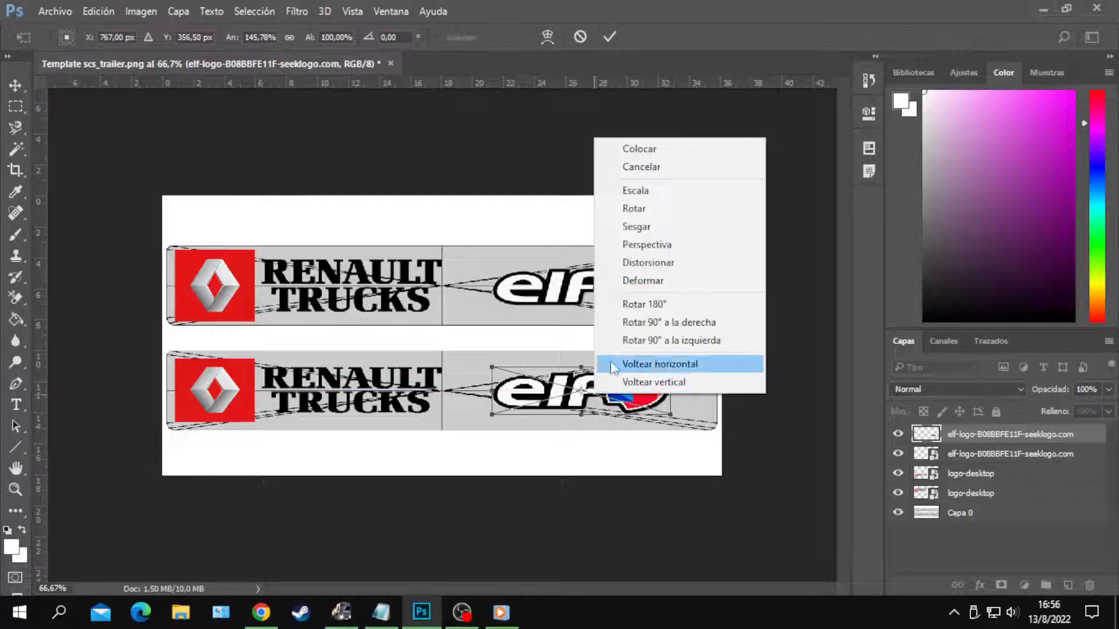
click(618, 148)
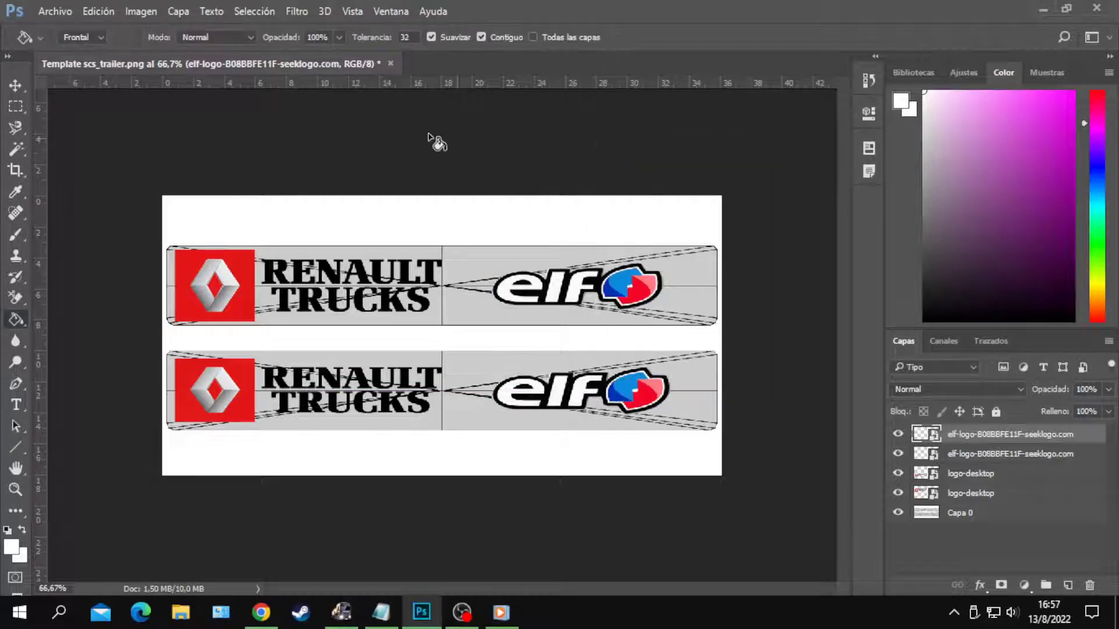
- Create a new layer named Capa 1, move it beneath Capa 0, and fill it with white
click(174, 12)
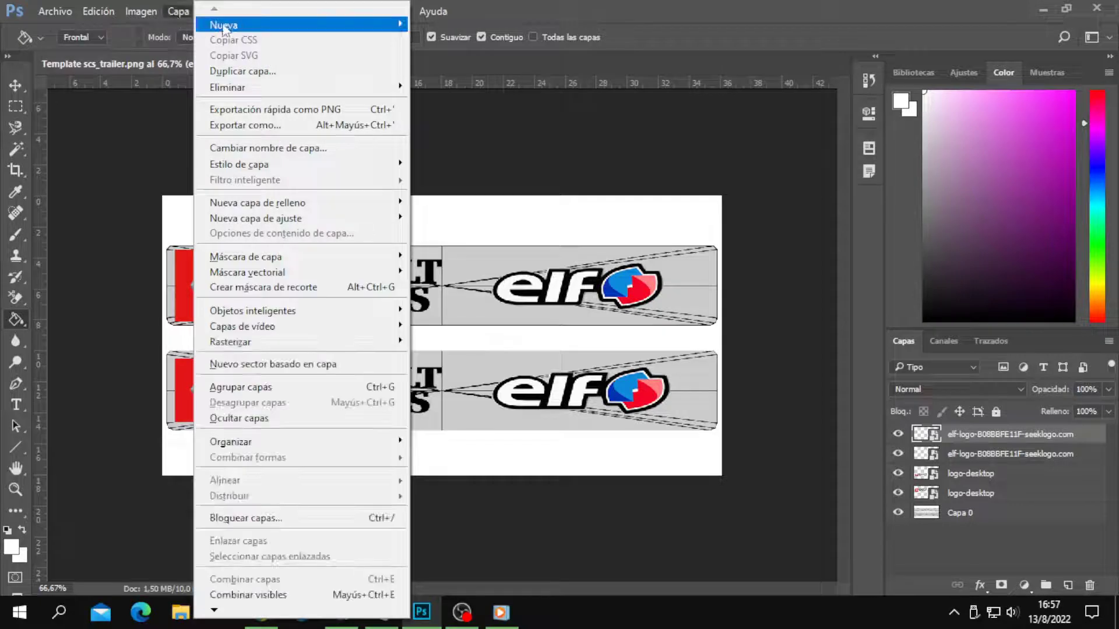
mouse_move(273, 25)
click(420, 26)
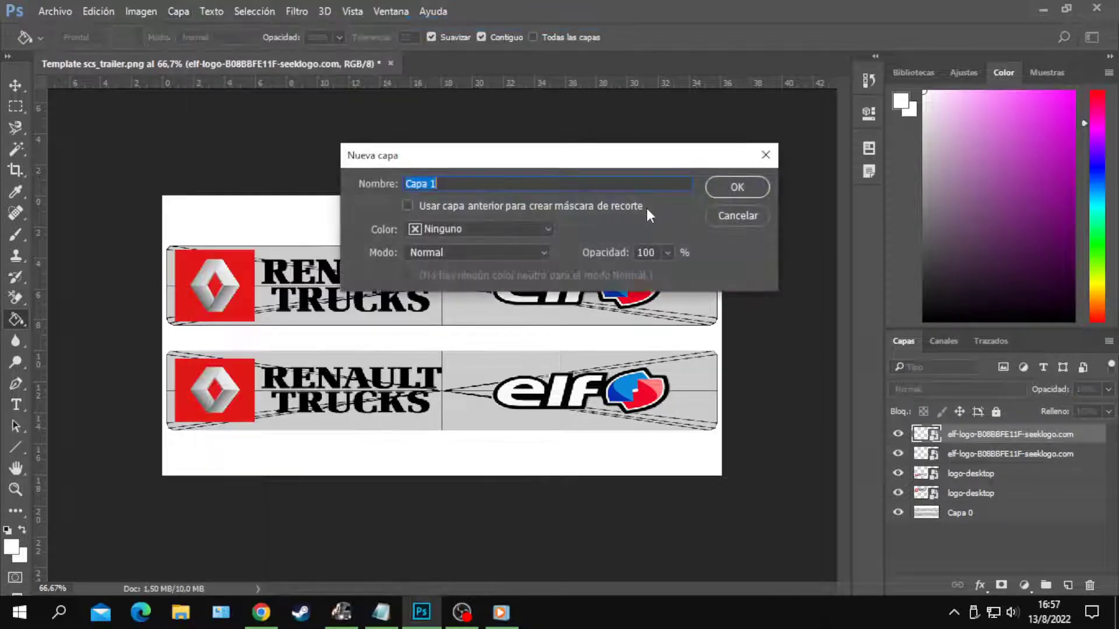
click(728, 187)
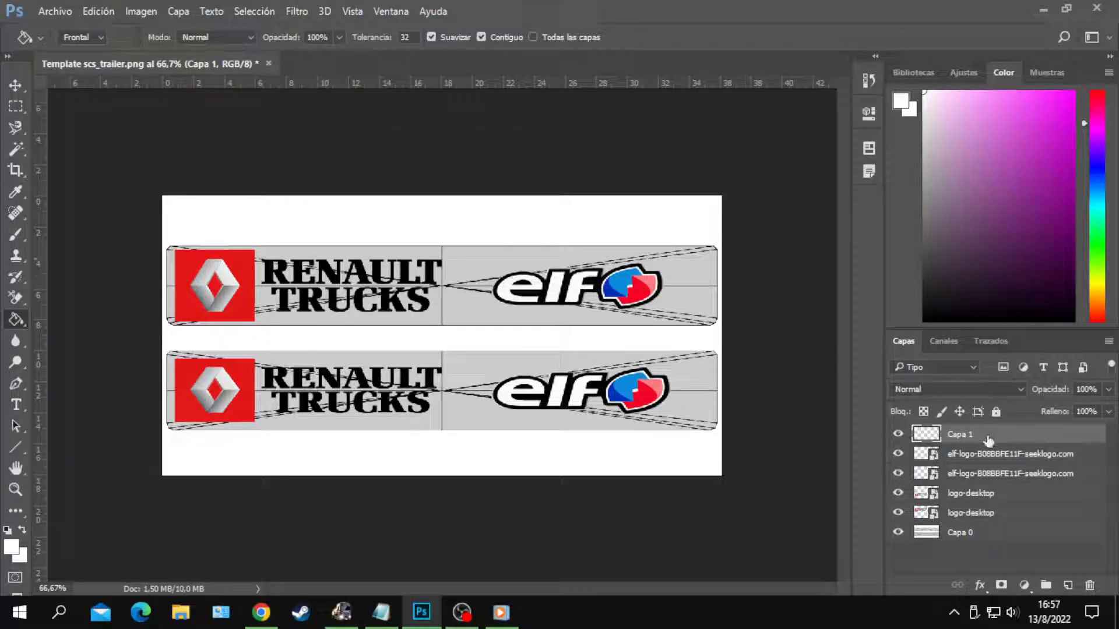
drag(991, 442, 996, 539)
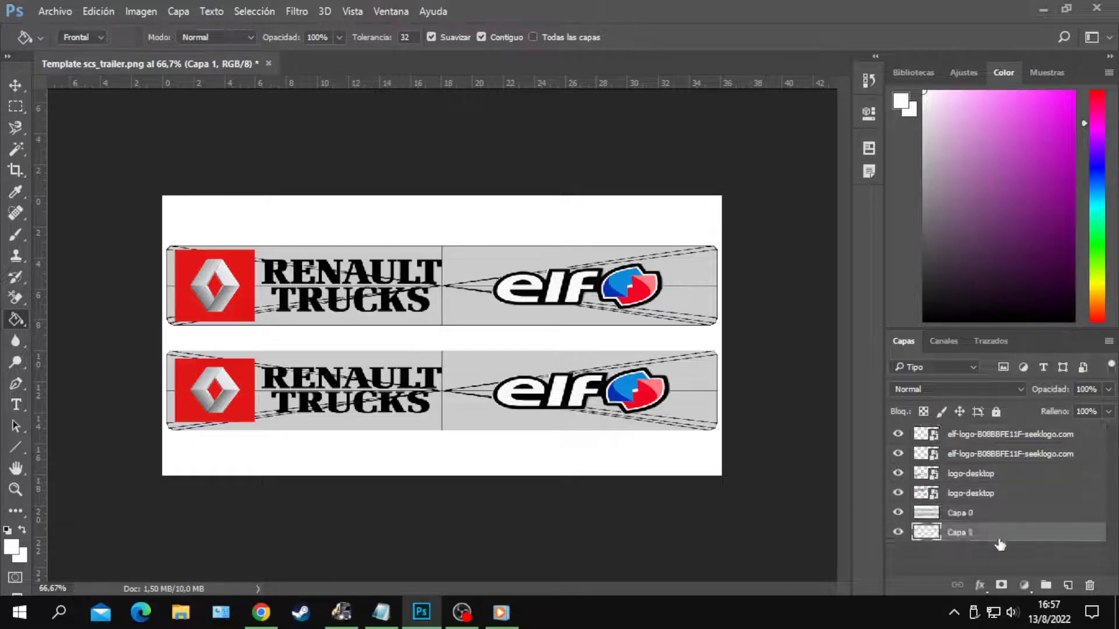
click(687, 305)
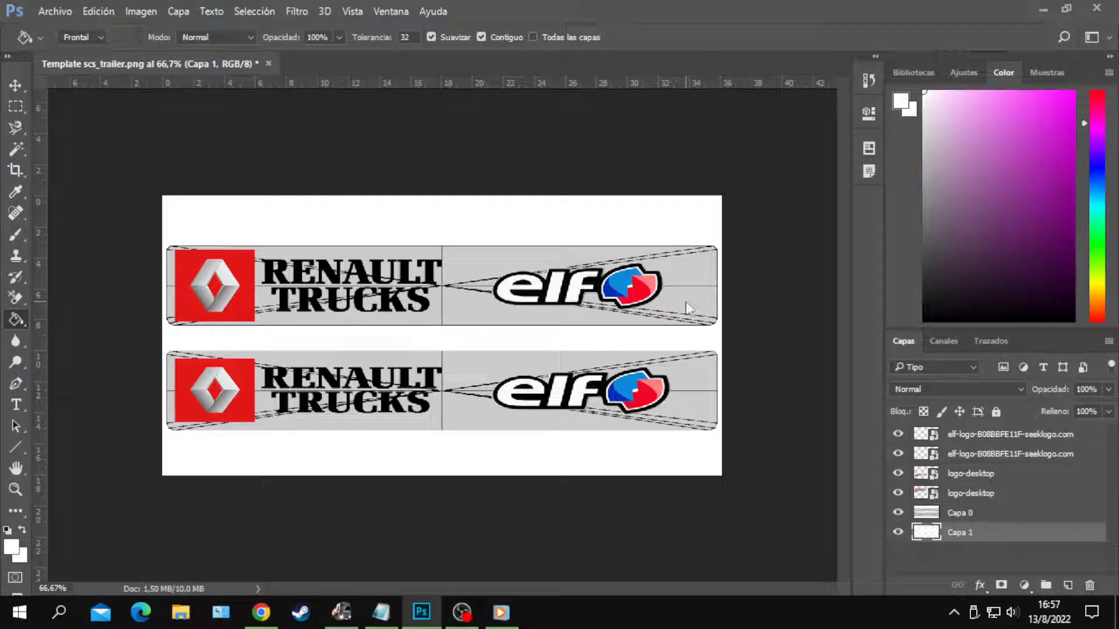
- Hide the template layer Capa 0 and merge the visible layers into one
click(898, 513)
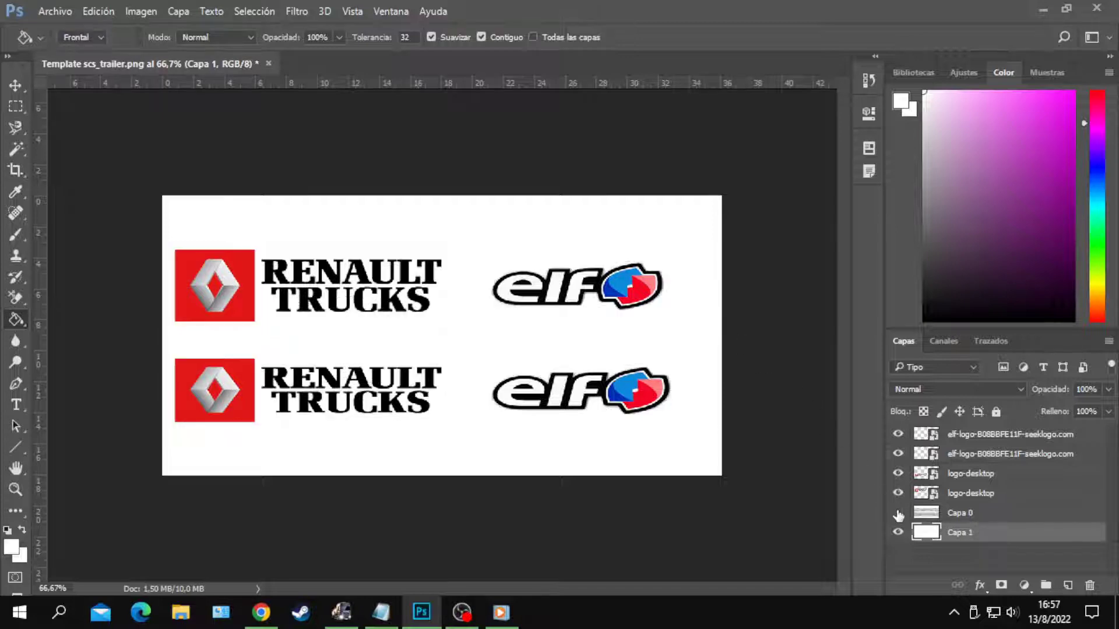
right_click(957, 541)
click(747, 508)
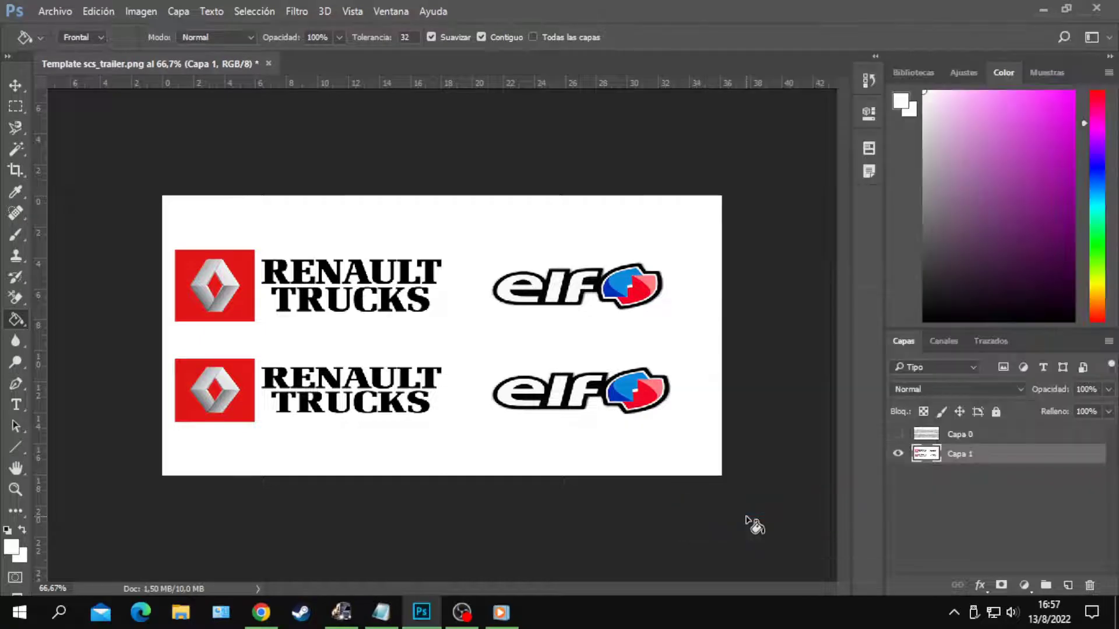
- Start saving a copy of the artwork in the renault folder of Descargas with PNG as the file format
click(55, 12)
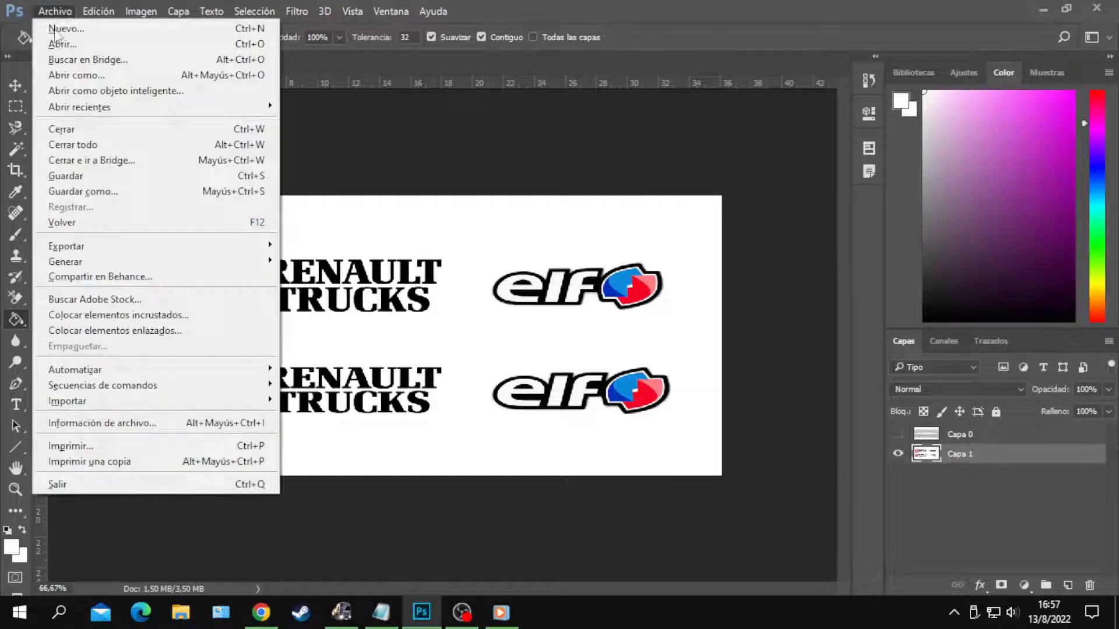
click(98, 193)
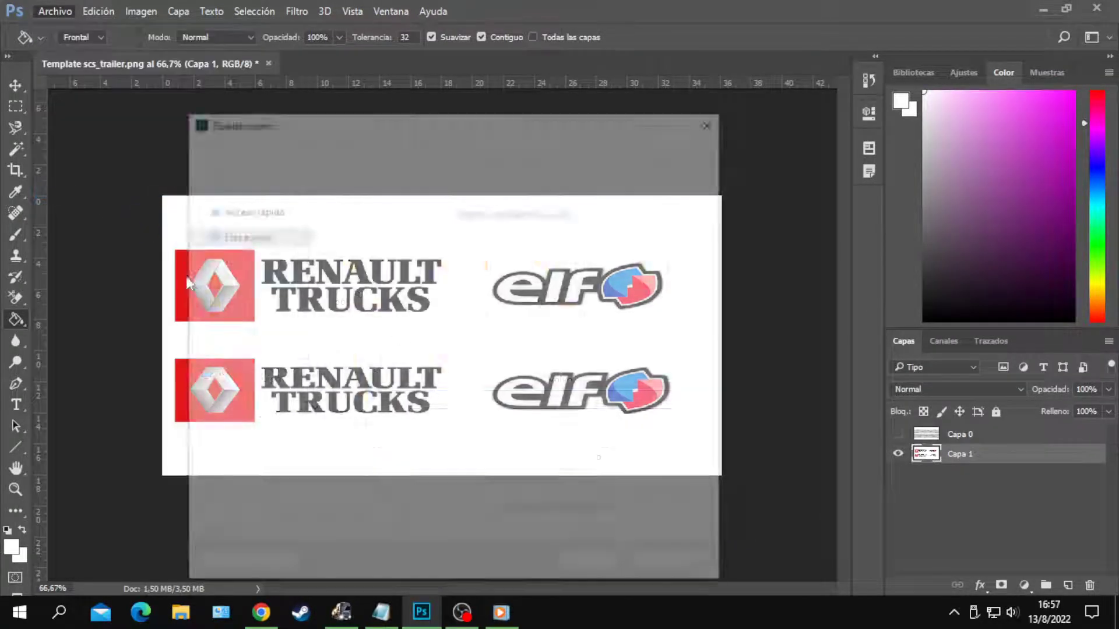
scroll(261, 297, up, 1)
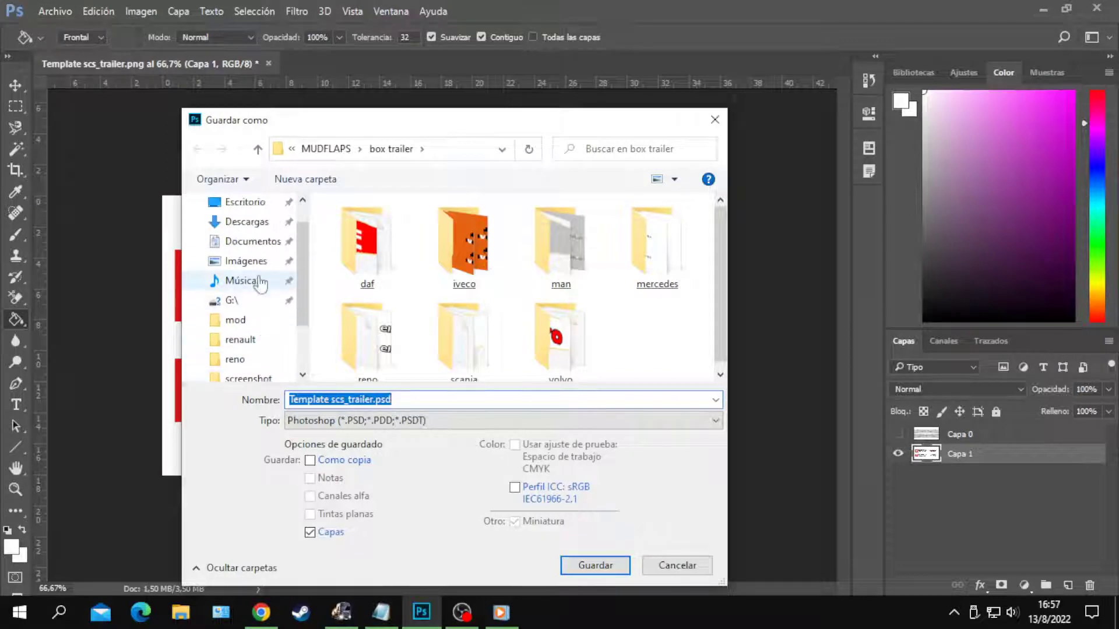
click(241, 227)
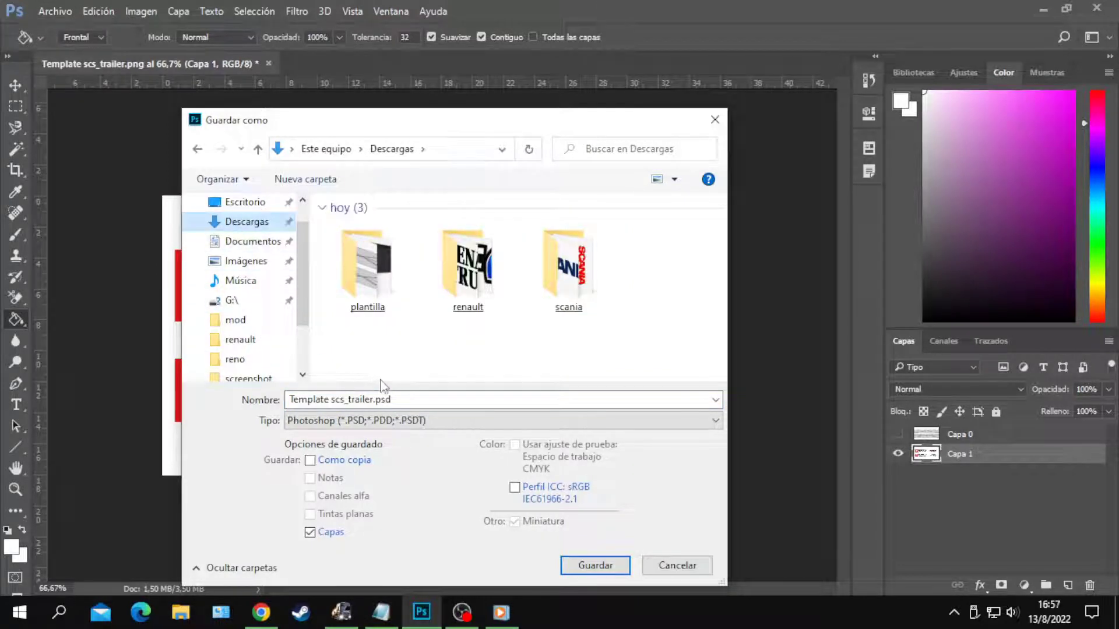
double_click(479, 302)
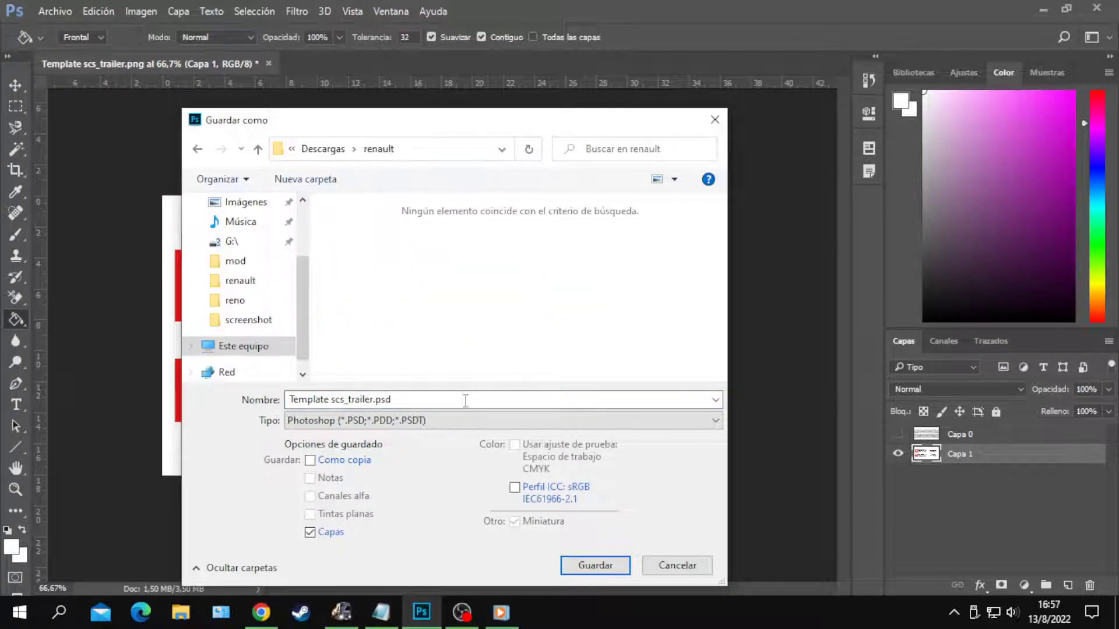
click(443, 422)
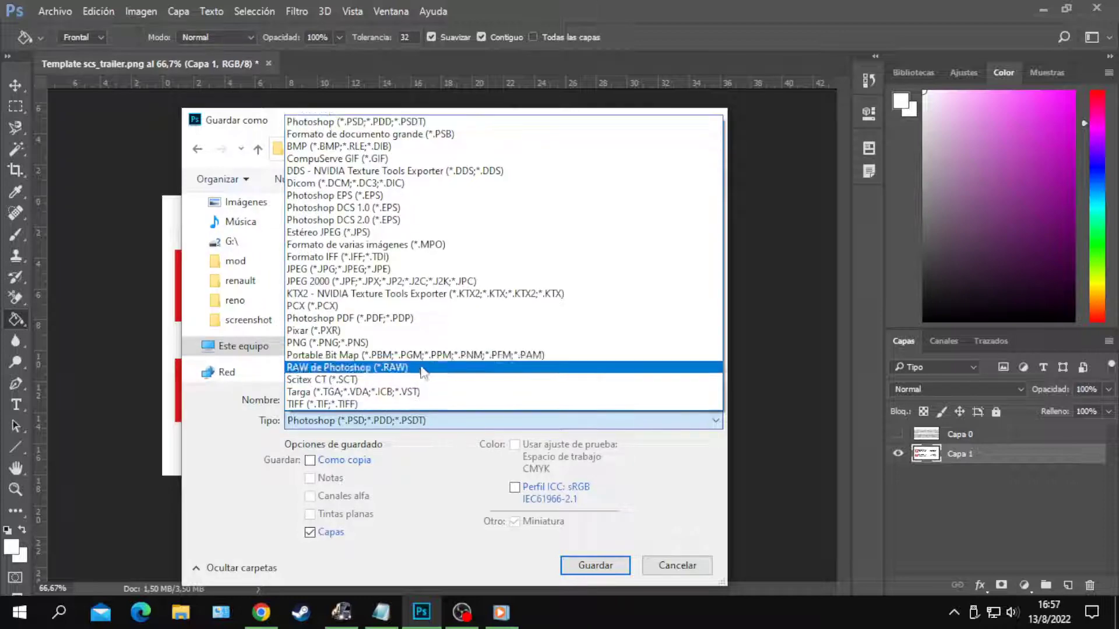
click(420, 342)
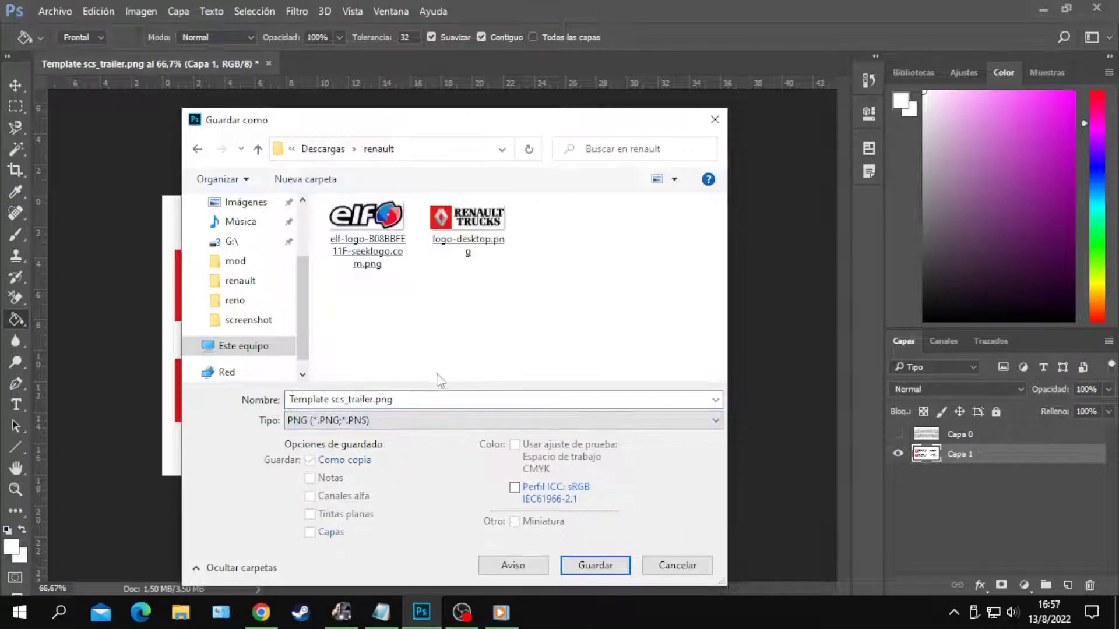
- Save the image as renault.png with Menor/Lento compression and no interlacing, and close the template without saving its changes
double_click(373, 400)
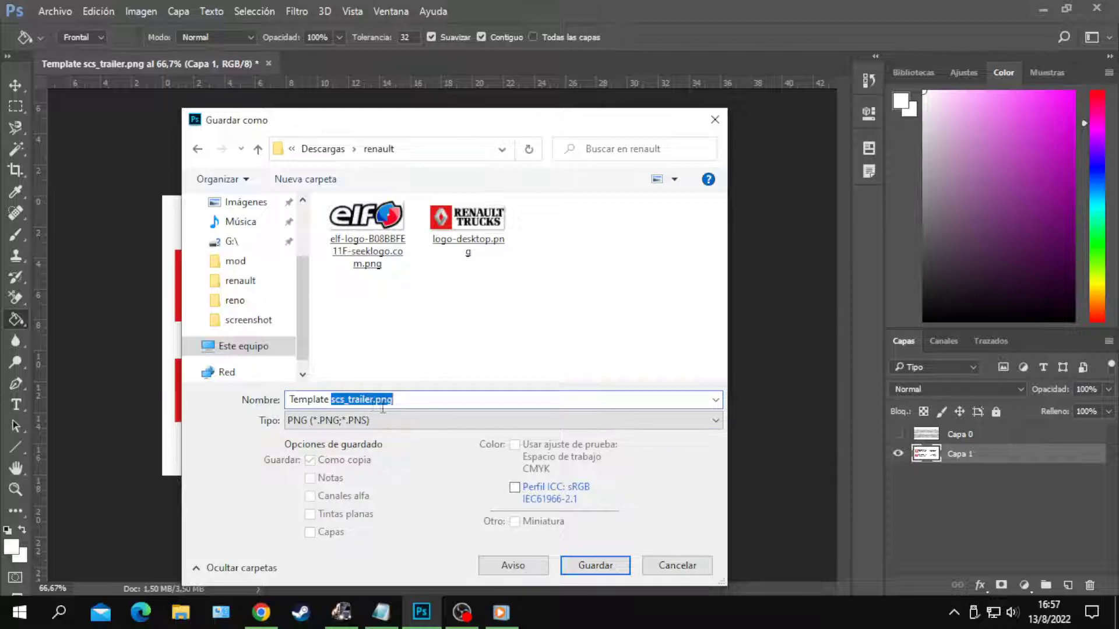
click(374, 400)
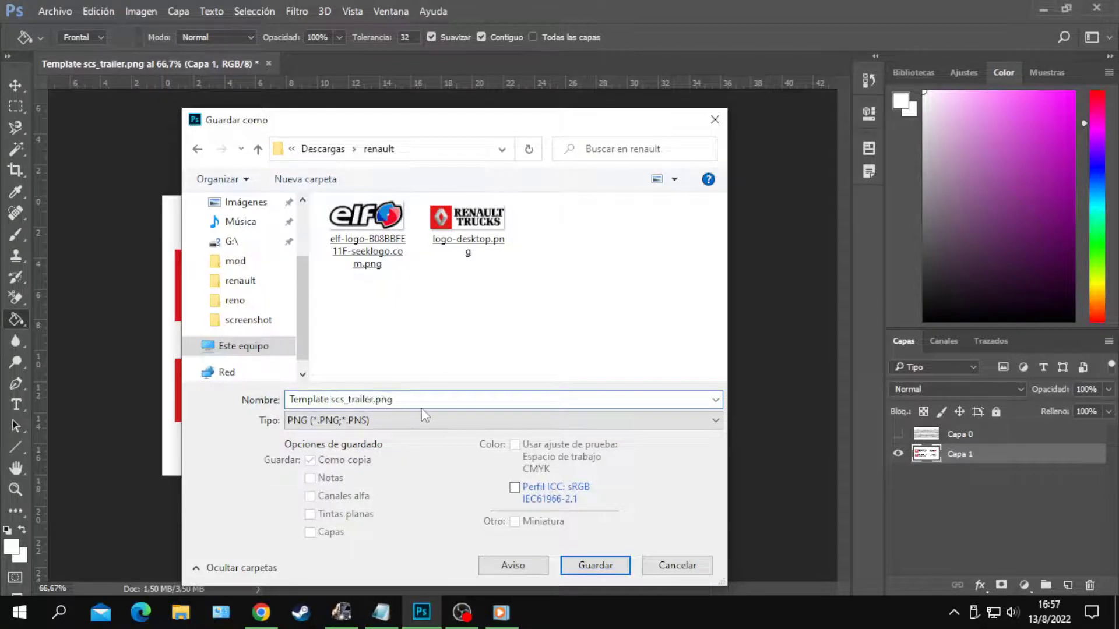
key(BackSpace)
key(BackSpace)
key(BackSpace)
key(BackSpace)
key(BackSpace)
key(BackSpace)
key(BackSpace)
key(BackSpace)
key(BackSpace)
key(BackSpace)
key(BackSpace)
key(BackSpace)
key(BackSpace)
key(BackSpace)
key(BackSpace)
key(BackSpace)
key(BackSpace)
key(BackSpace)
key(BackSpace)
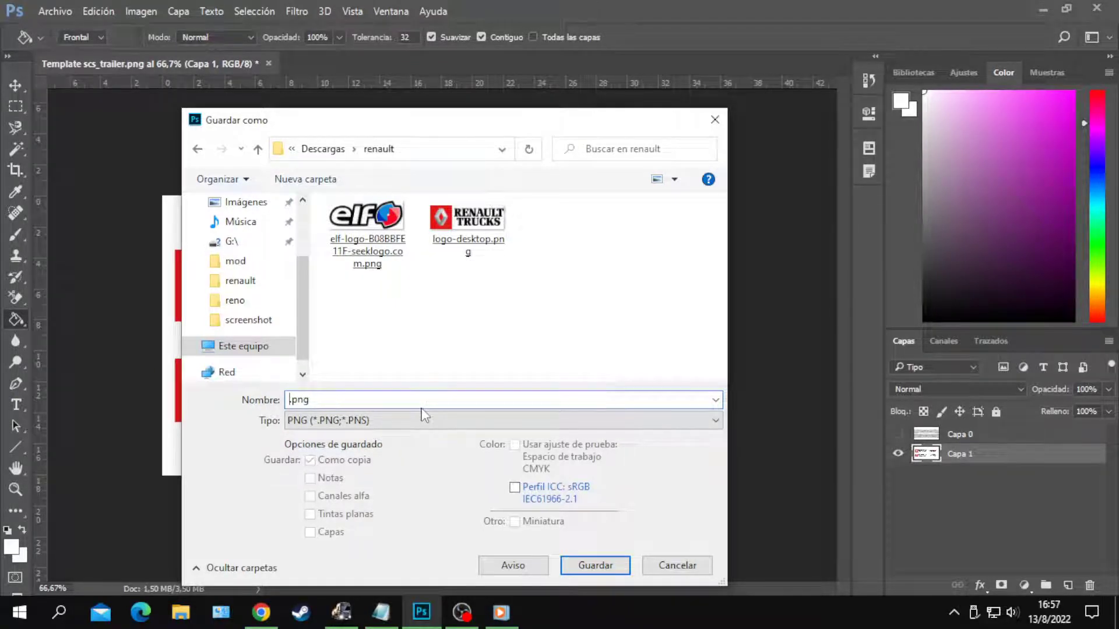
text(renault)
click(584, 565)
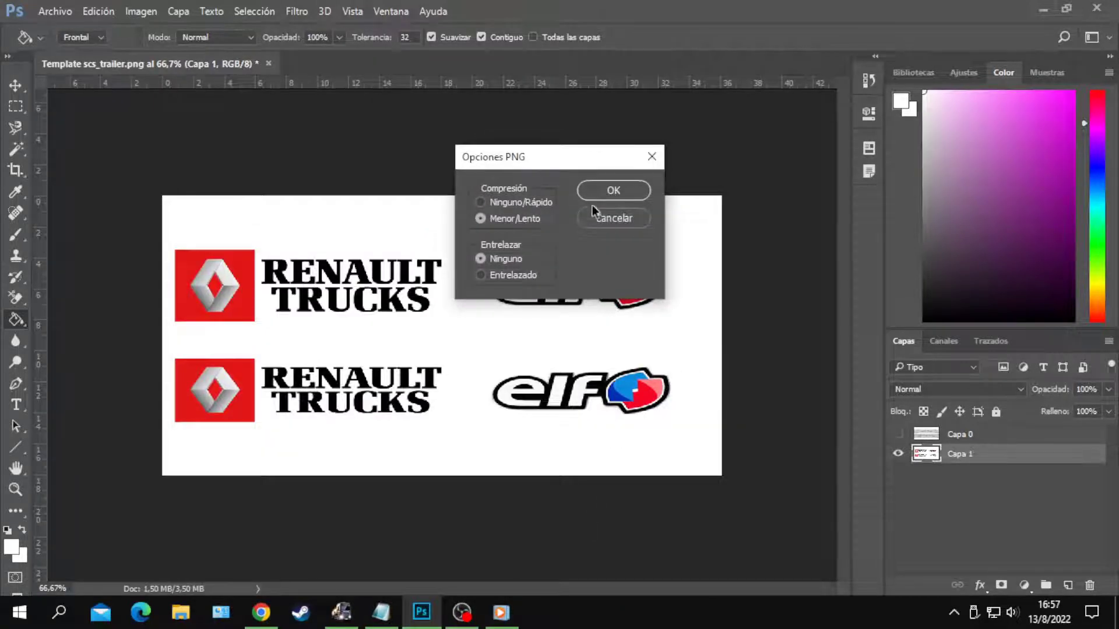
click(591, 194)
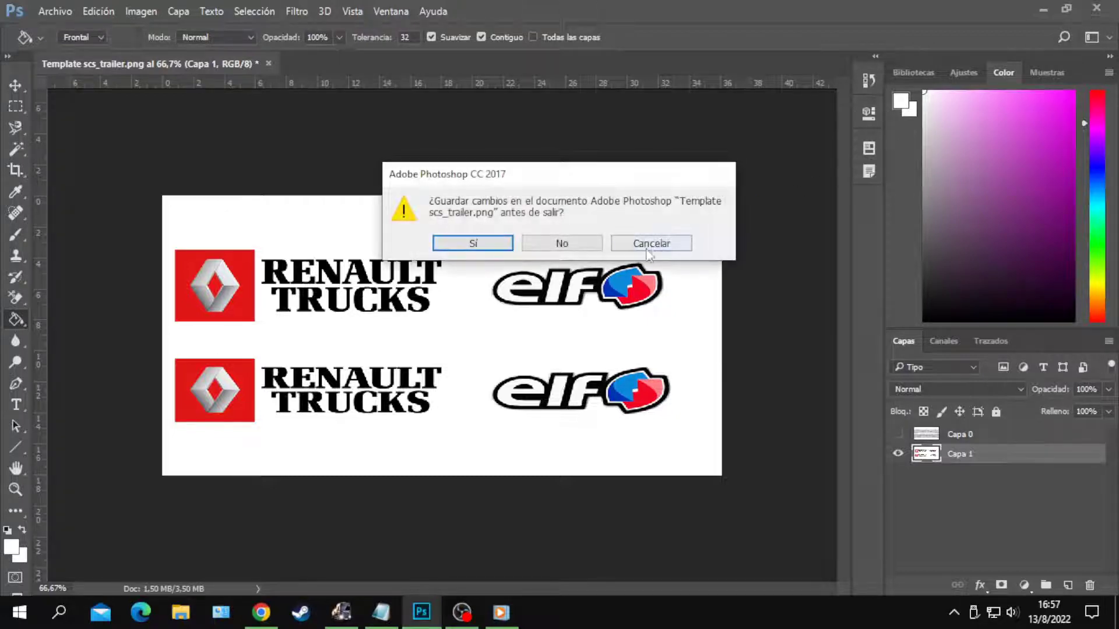
click(570, 243)
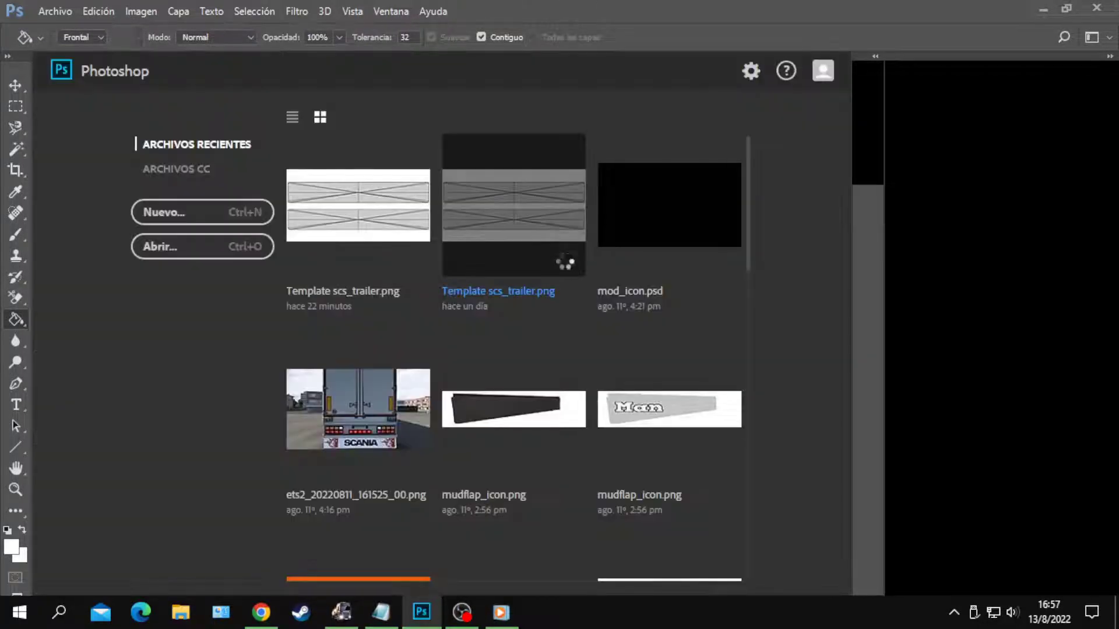
- Switch to the ok.txt notes in Notepad and review the instructions about making the mudflap and assembling the mod
click(380, 609)
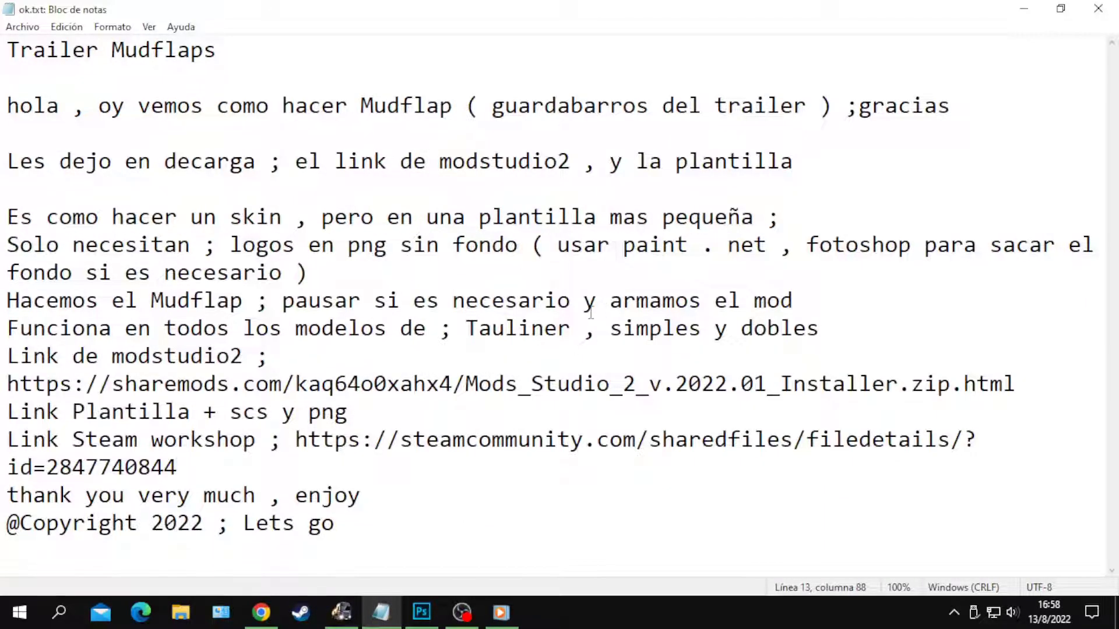
drag(586, 307, 792, 306)
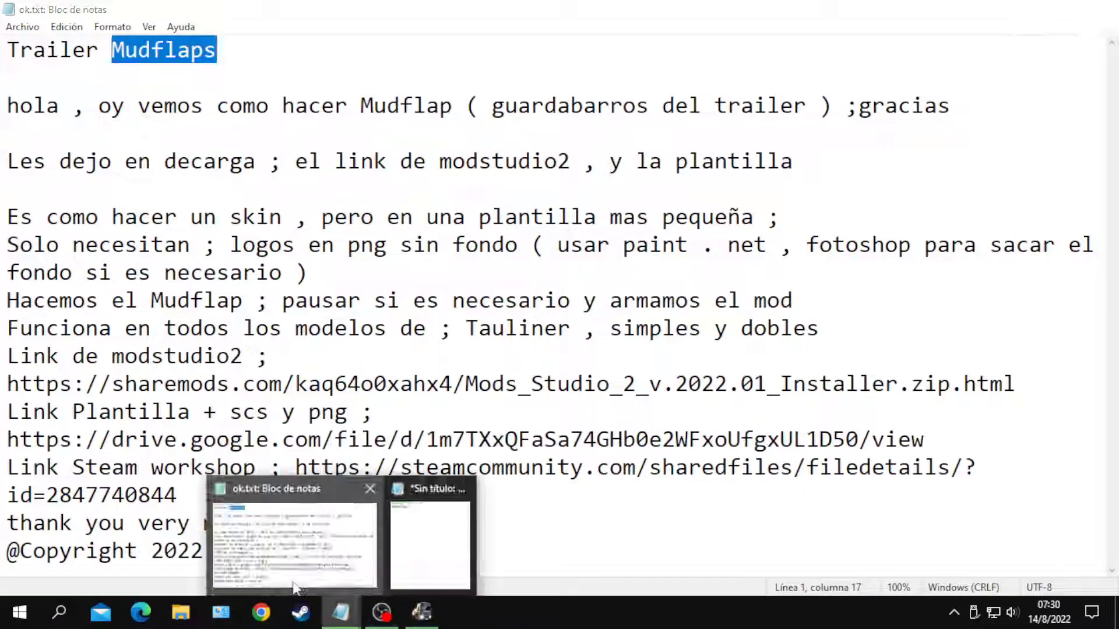
click(294, 583)
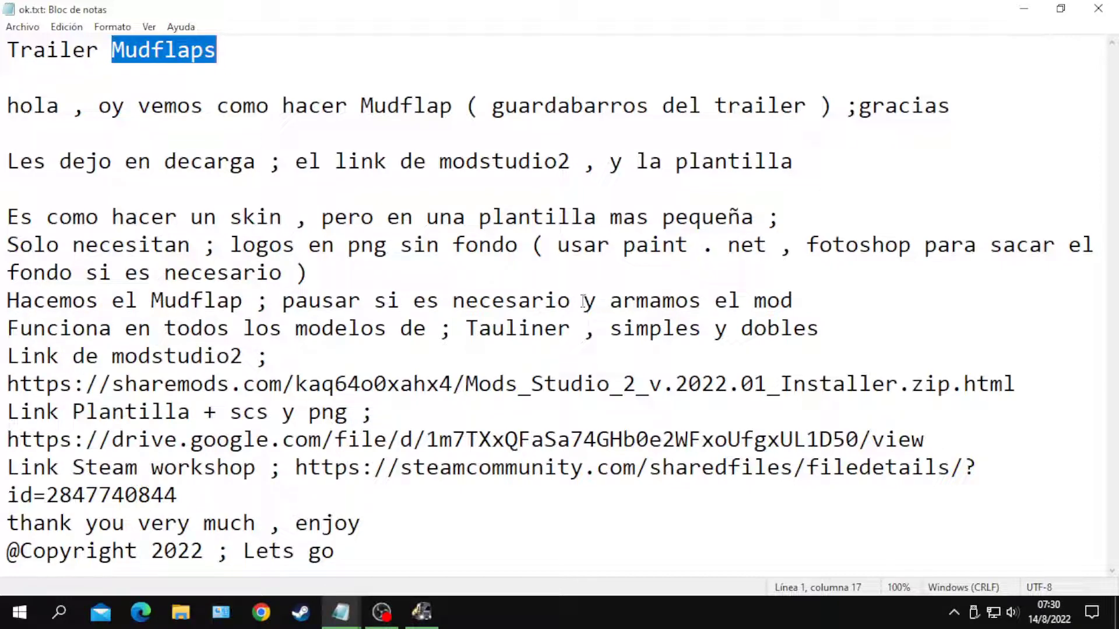
- Put the notes away, launch Mods Studio 2 in a maximised window and start a new ETS2 mod project
drag(584, 302, 820, 297)
click(822, 297)
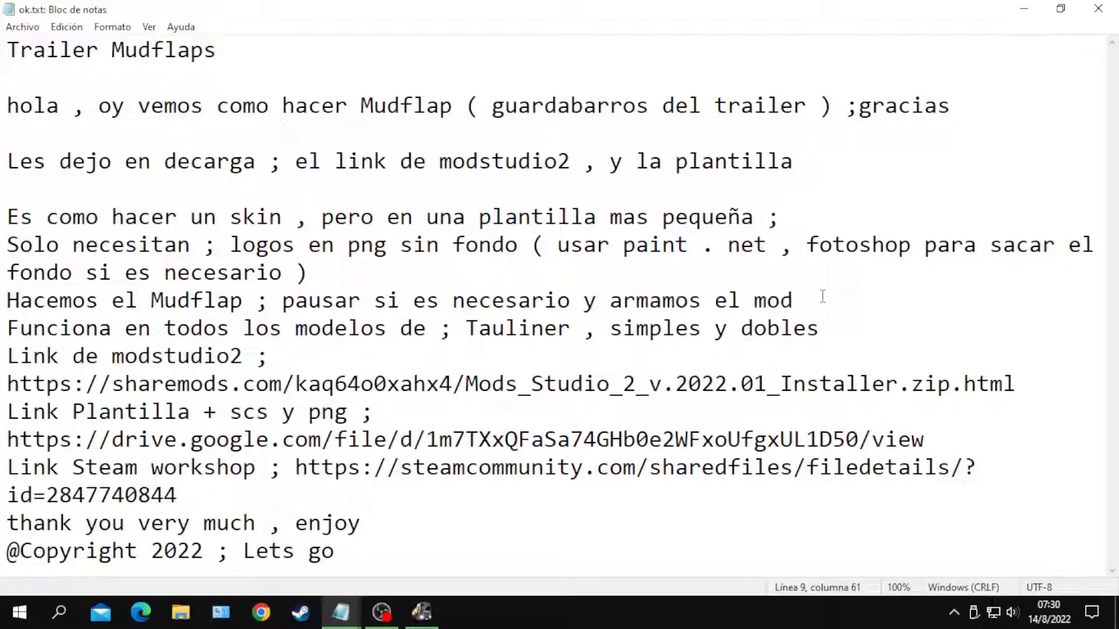
click(1024, 9)
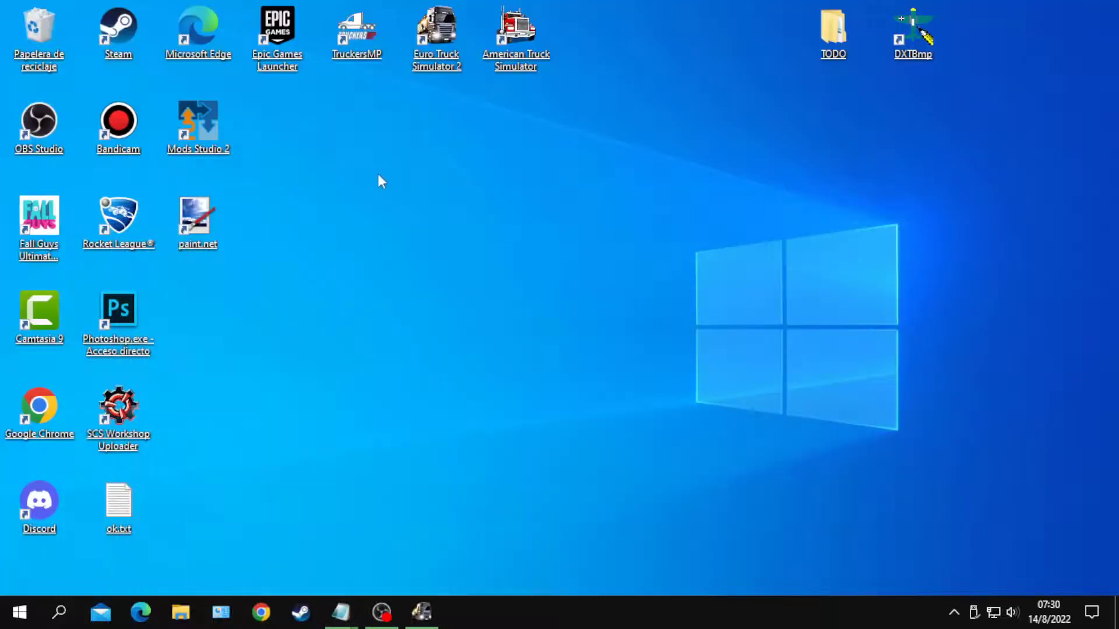
click(198, 143)
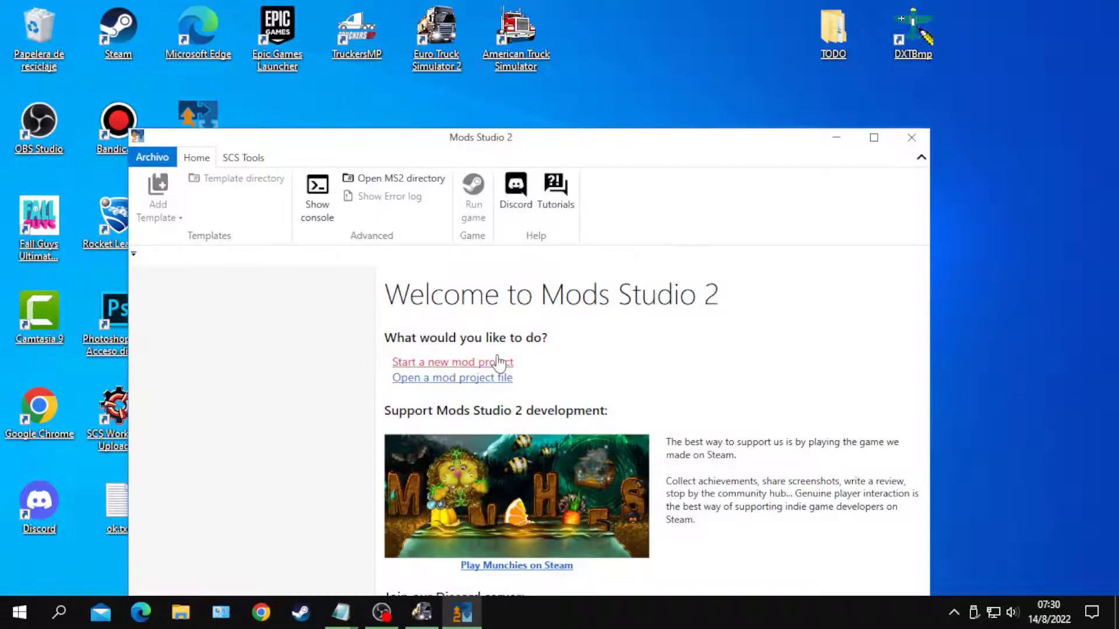
click(492, 361)
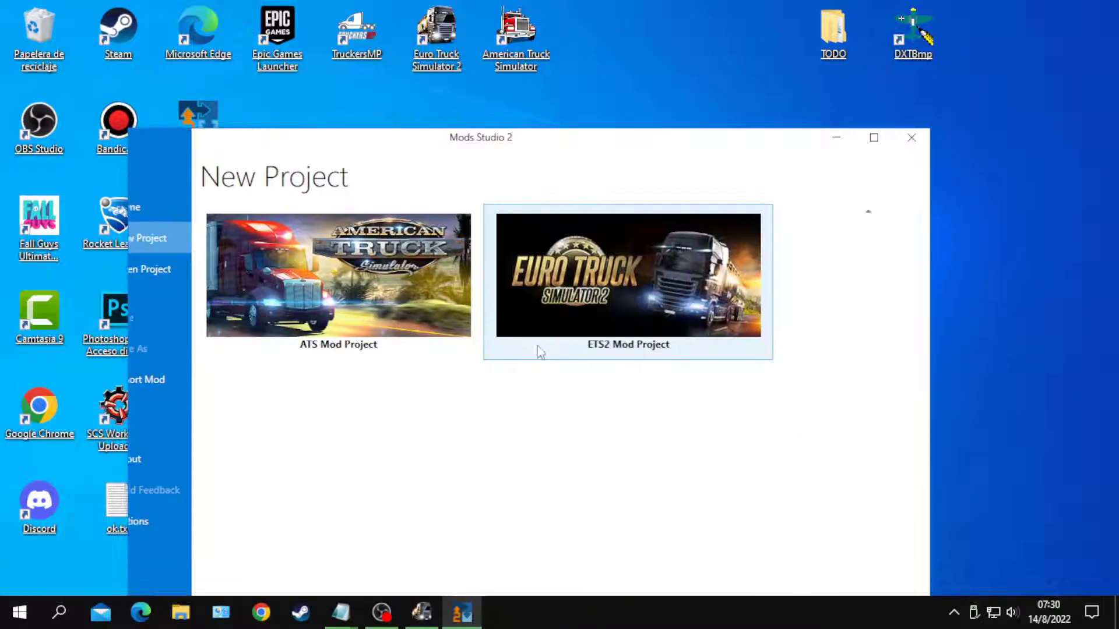
click(873, 138)
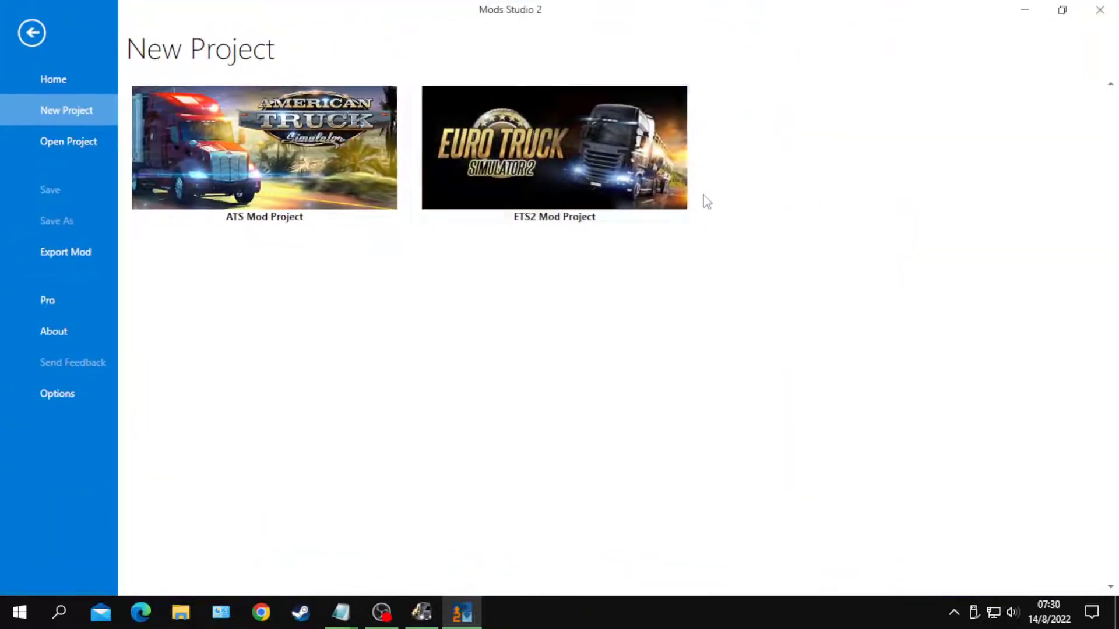
click(563, 192)
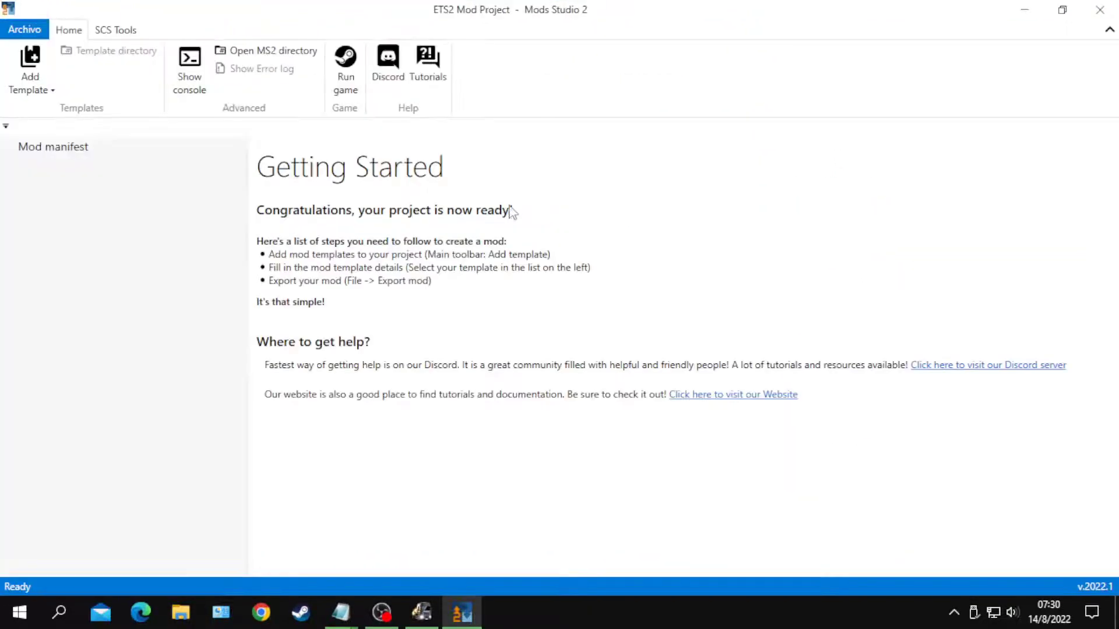
- Add a Trailer mudflaps template to the project and select the SCS Software Box trailer for it
click(25, 79)
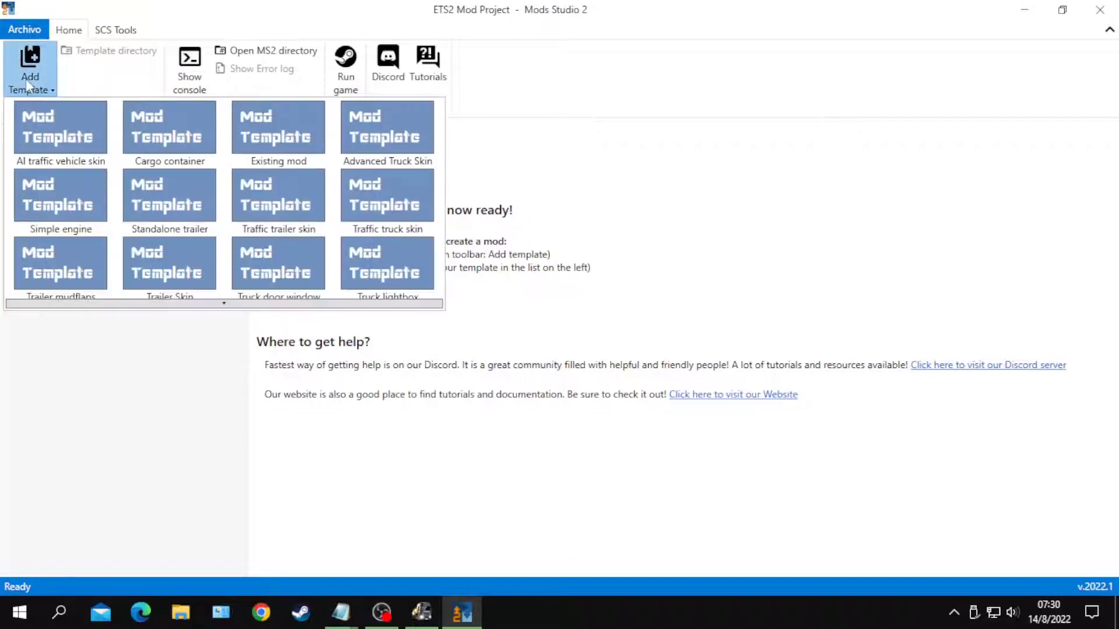
click(48, 288)
click(54, 166)
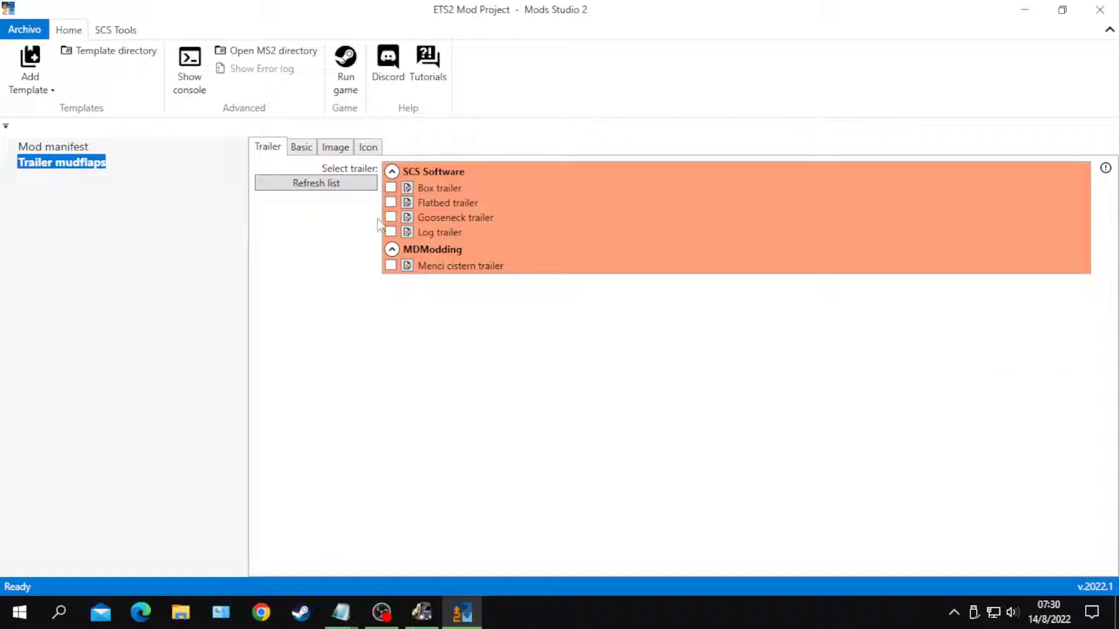
click(390, 187)
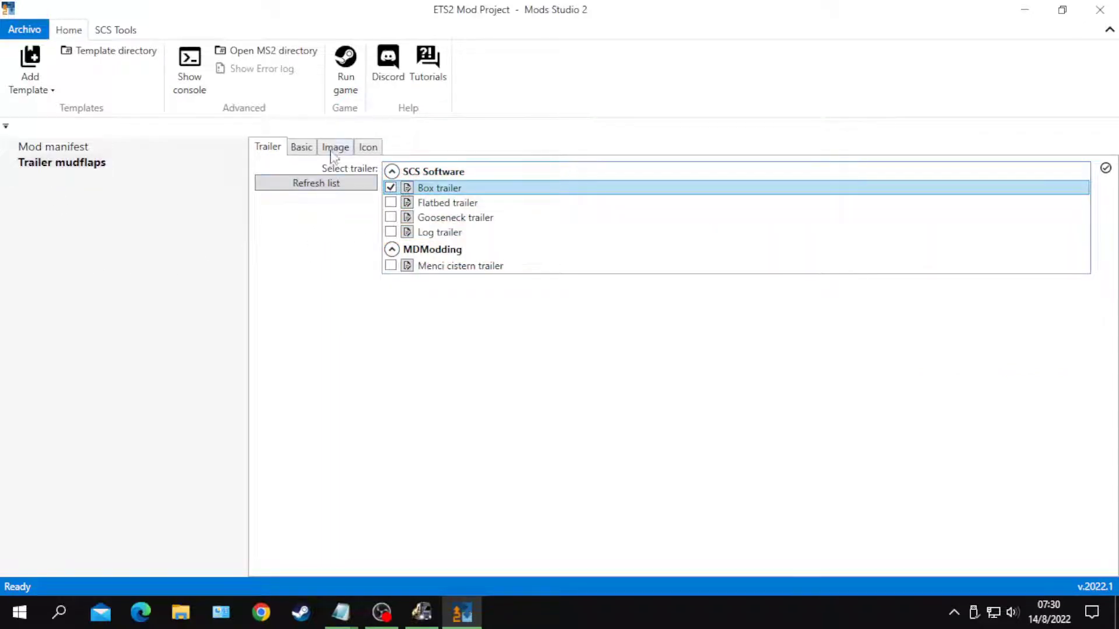
- Load renault.png from the Descargas folder as the mudflap image and assign the default mudflap icon
click(336, 150)
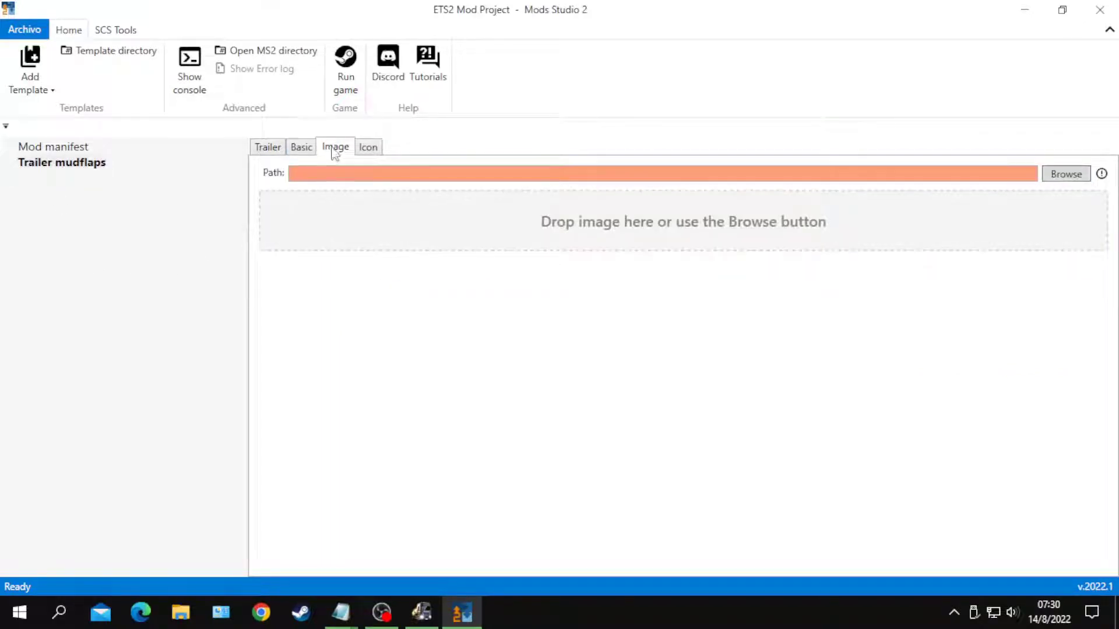
click(1052, 177)
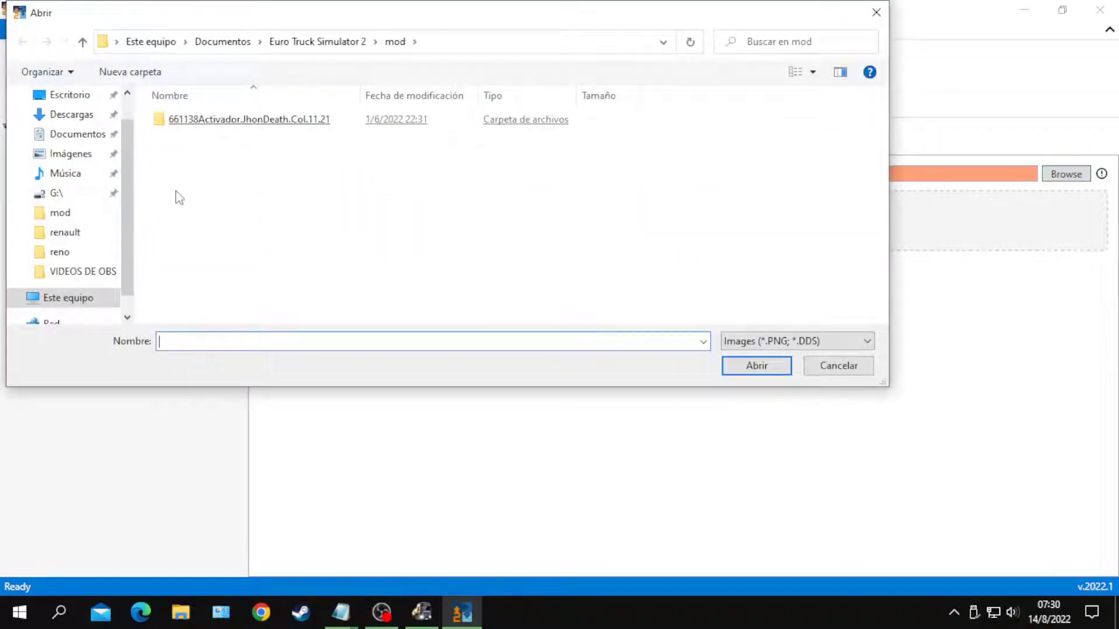
click(71, 116)
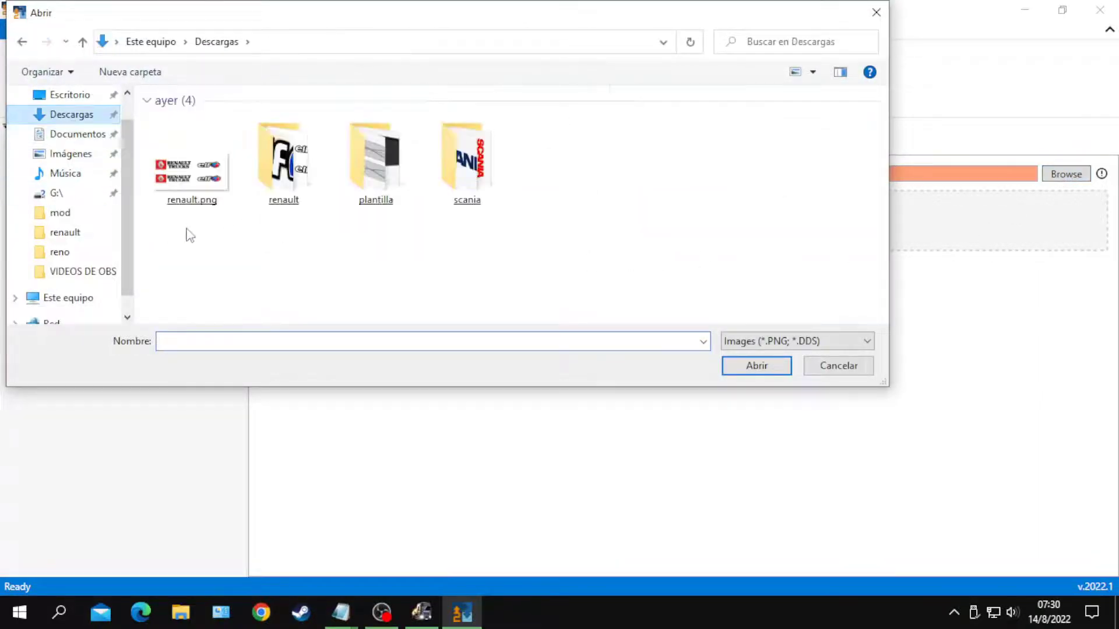
double_click(190, 186)
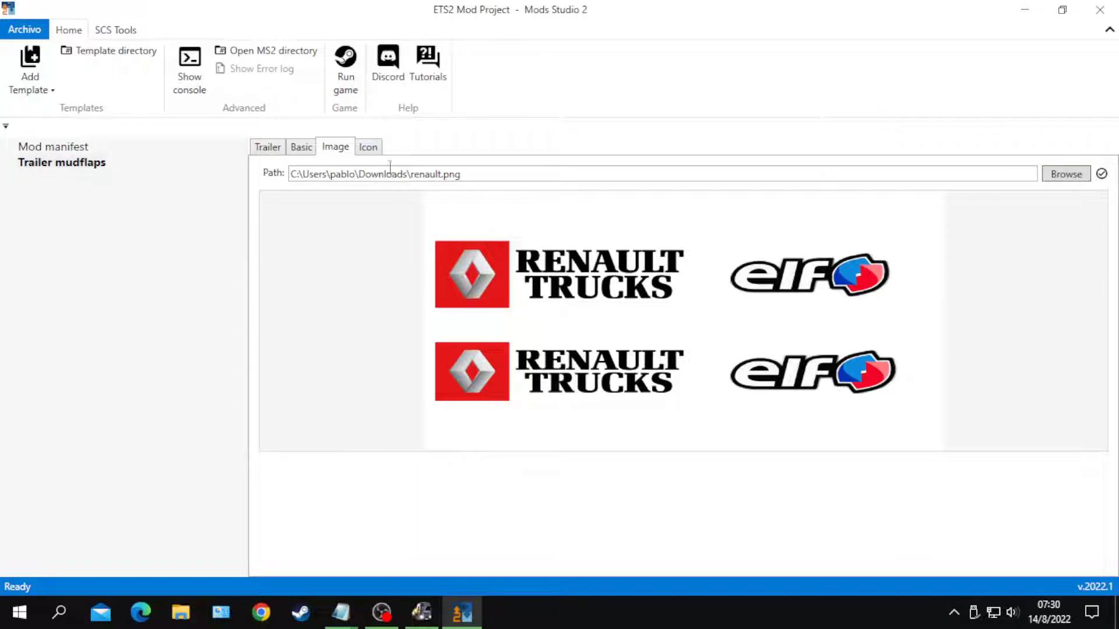
click(369, 148)
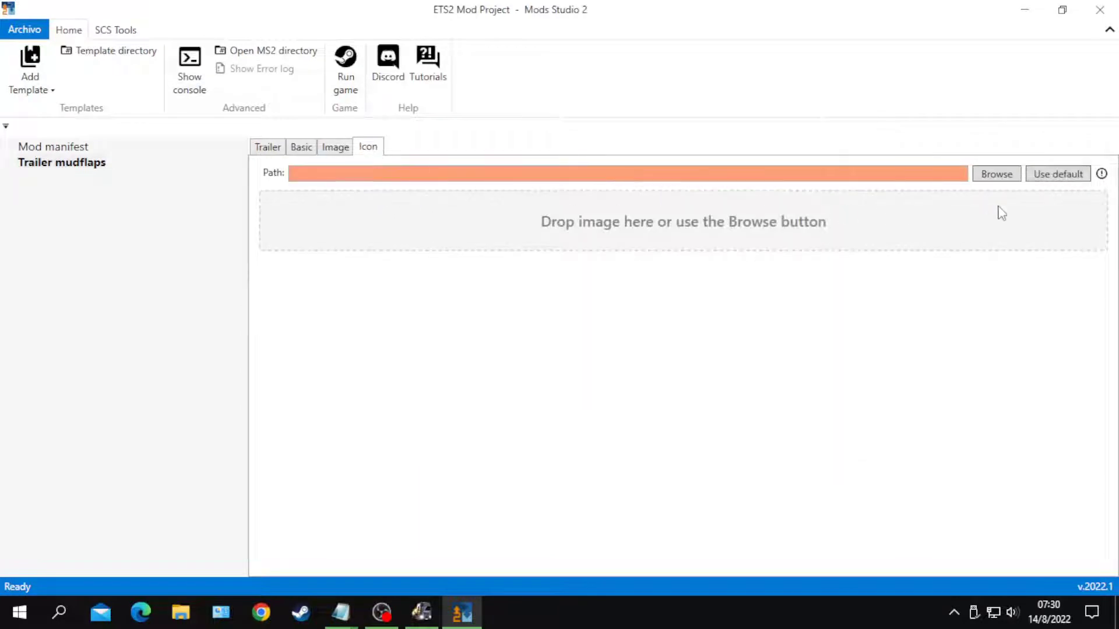
click(1038, 178)
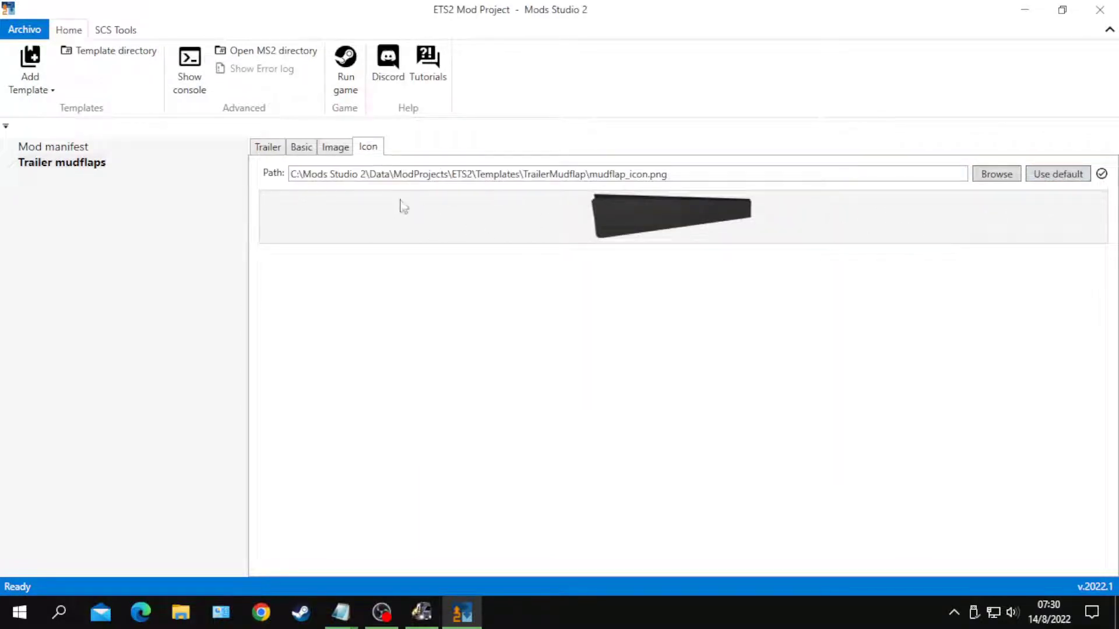
- Copy the word renault from the image path and enter it as both the mudflap's internal name and its displayed name
click(335, 147)
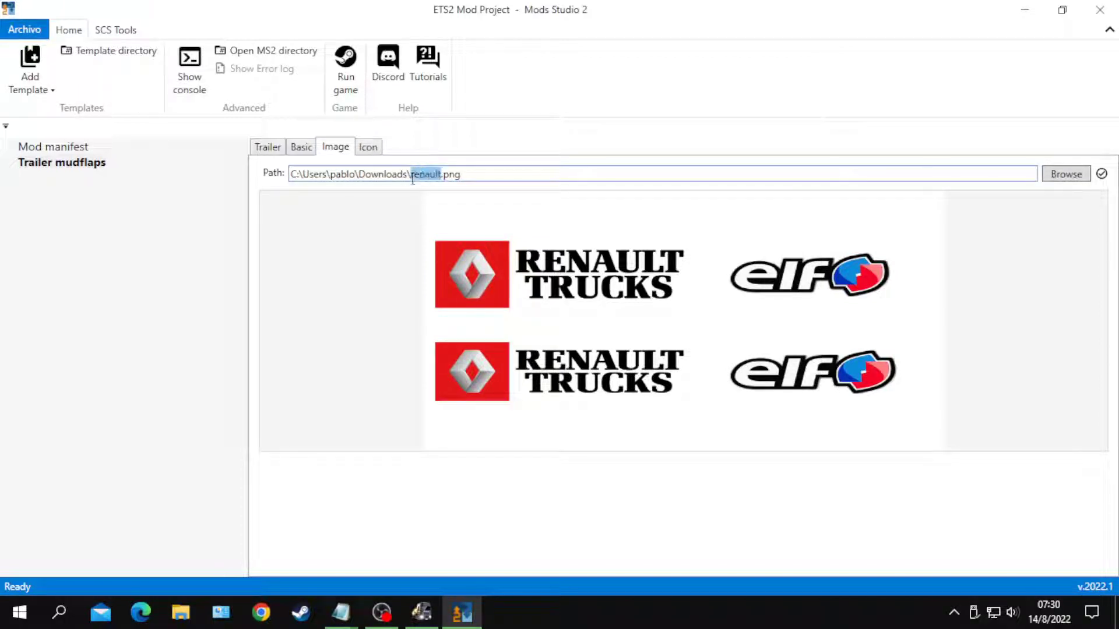
right_click(418, 184)
click(454, 204)
click(303, 150)
click(417, 170)
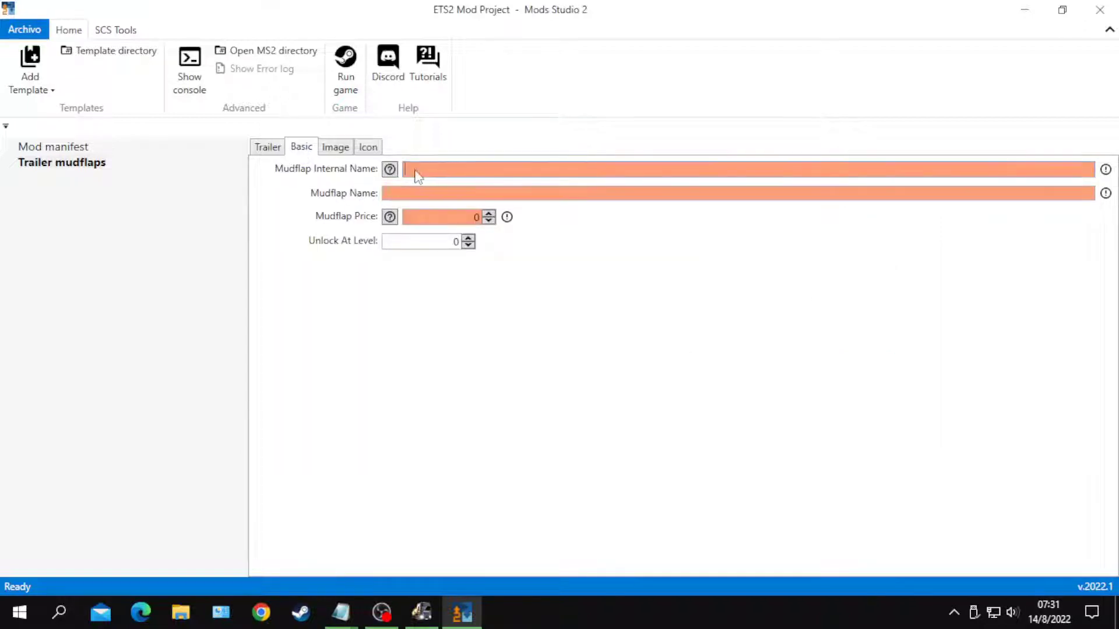
right_click(418, 176)
click(437, 216)
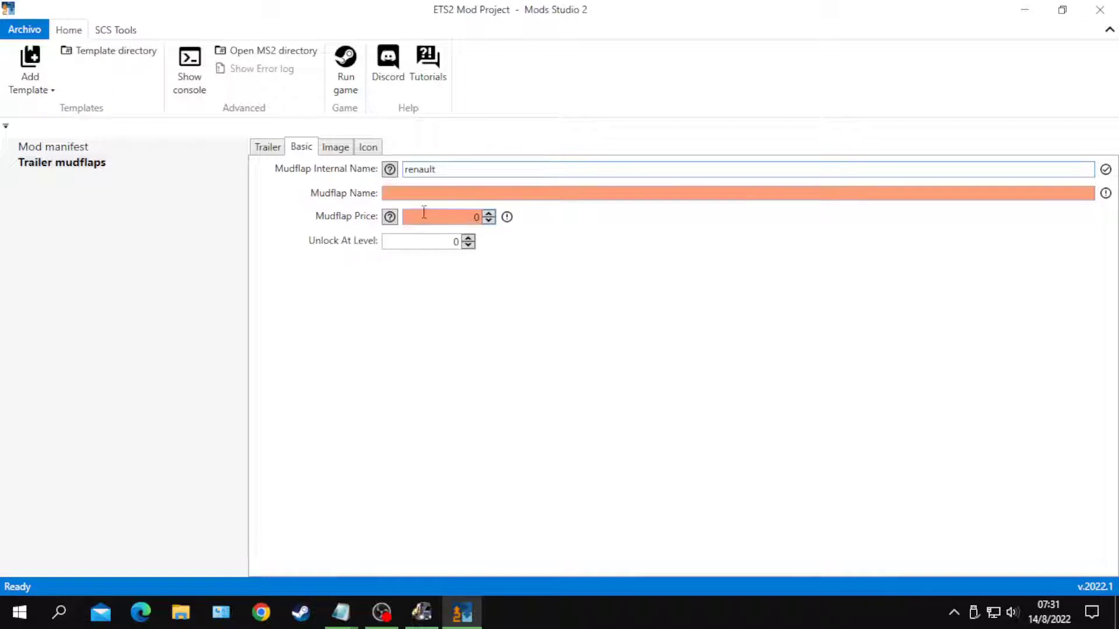
right_click(407, 196)
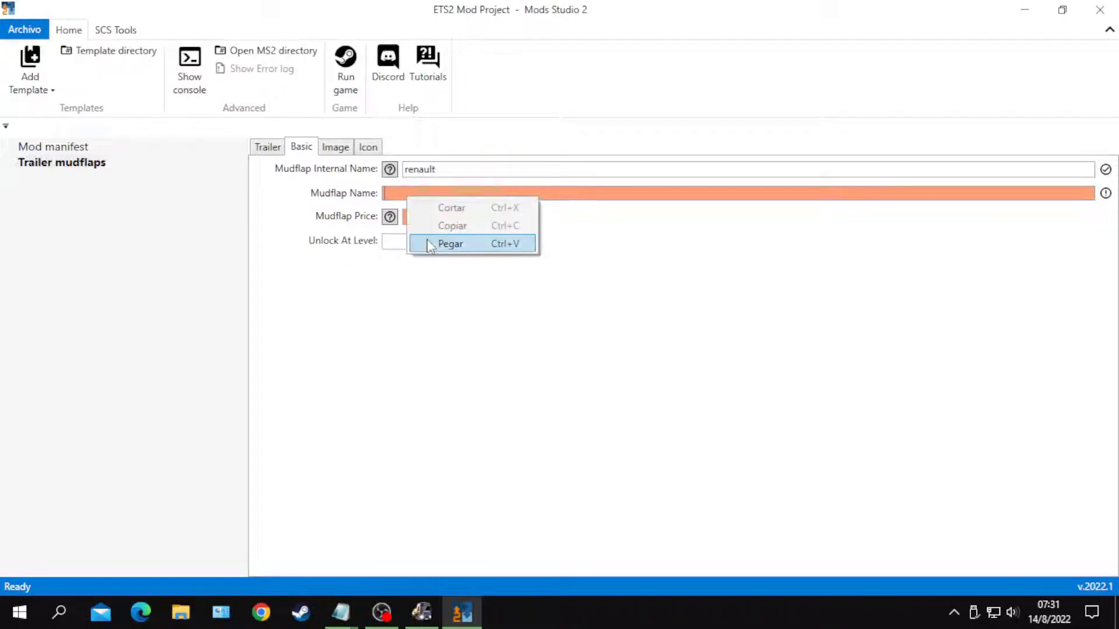
click(429, 241)
- Set the mudflap price to 5 and its unlock level to 1, and return to the trailer selection
click(488, 214)
click(488, 214)
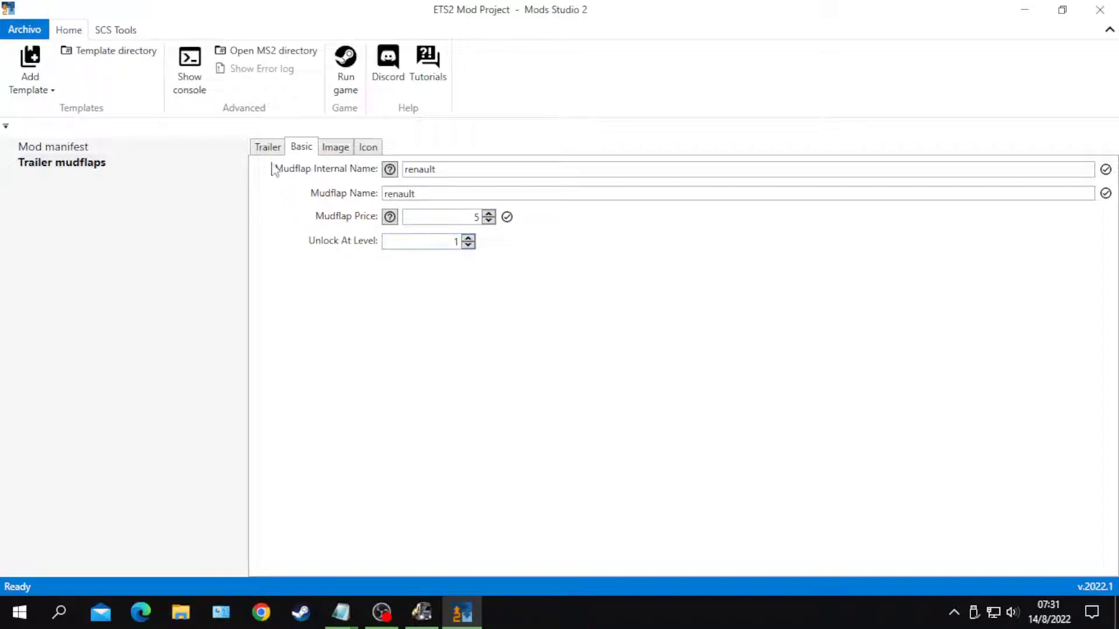
click(268, 149)
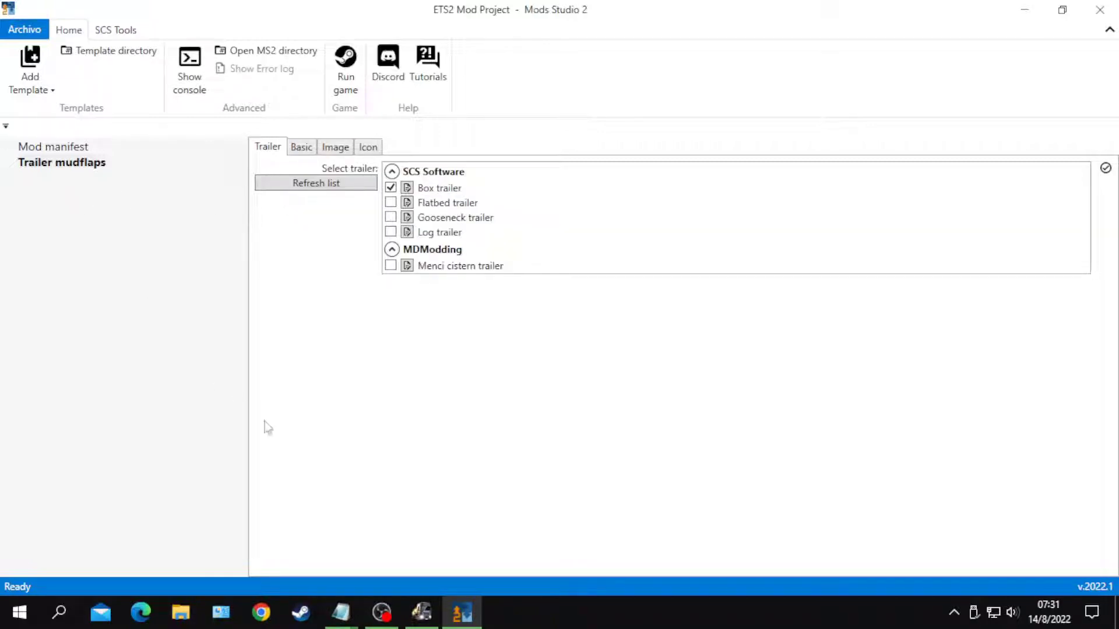
- Copy the word Mudflaps from the untitled Notepad note and return to Mods Studio 2
mouse_move(341, 612)
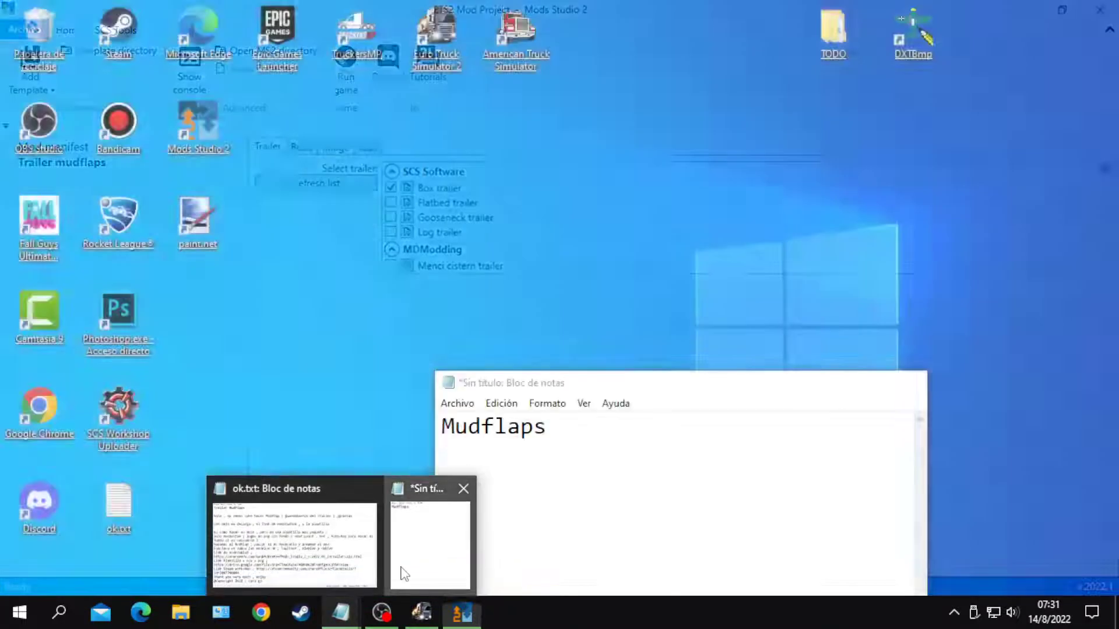
click(401, 573)
drag(550, 430, 441, 434)
right_click(466, 431)
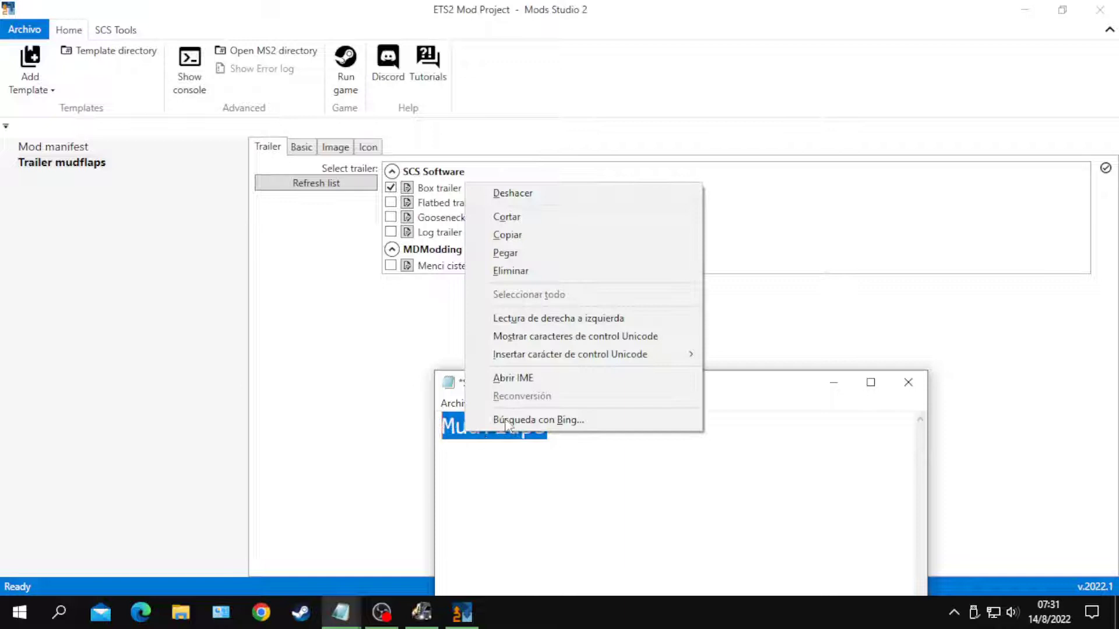
click(525, 236)
click(833, 383)
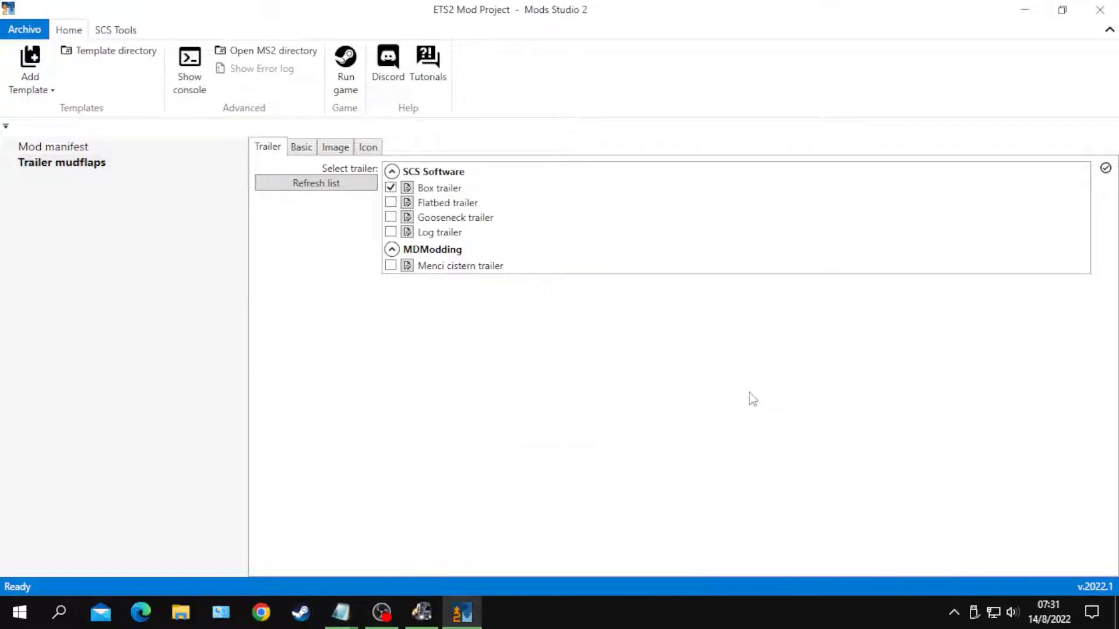
- Start exporting the mod and choose the mod folder inside Documentos > Euro Truck Simulator 2 as the destination
click(25, 29)
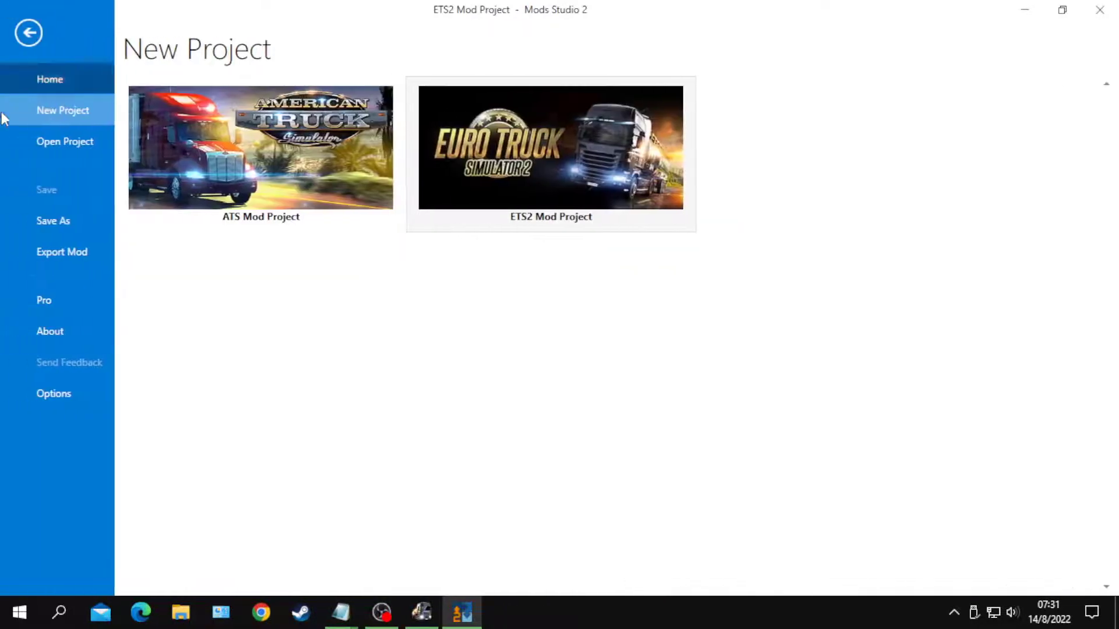
click(19, 253)
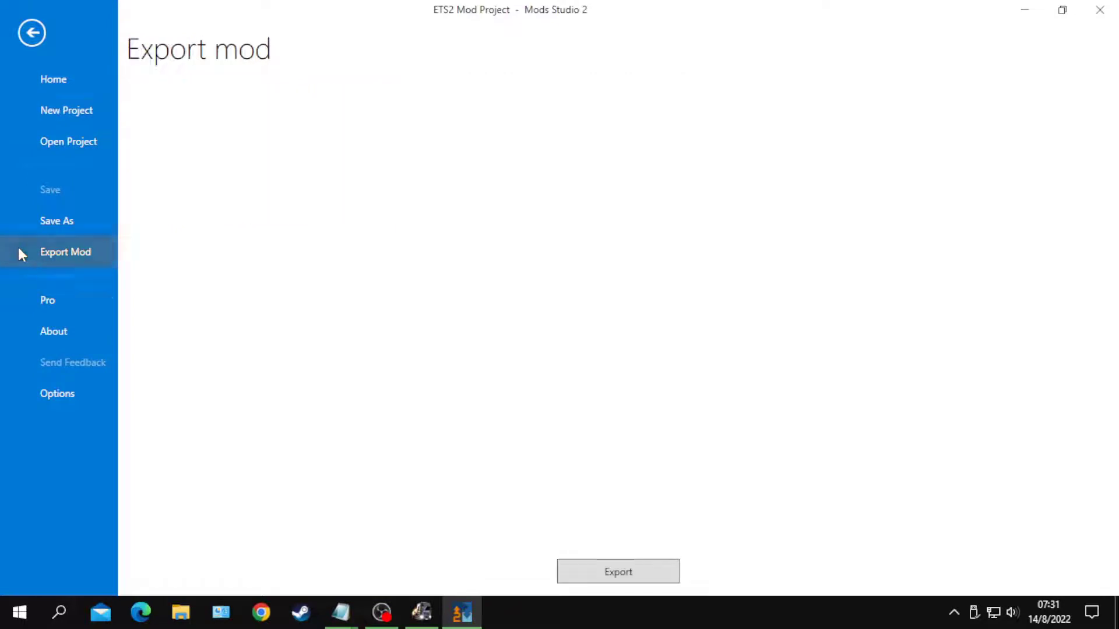
click(595, 579)
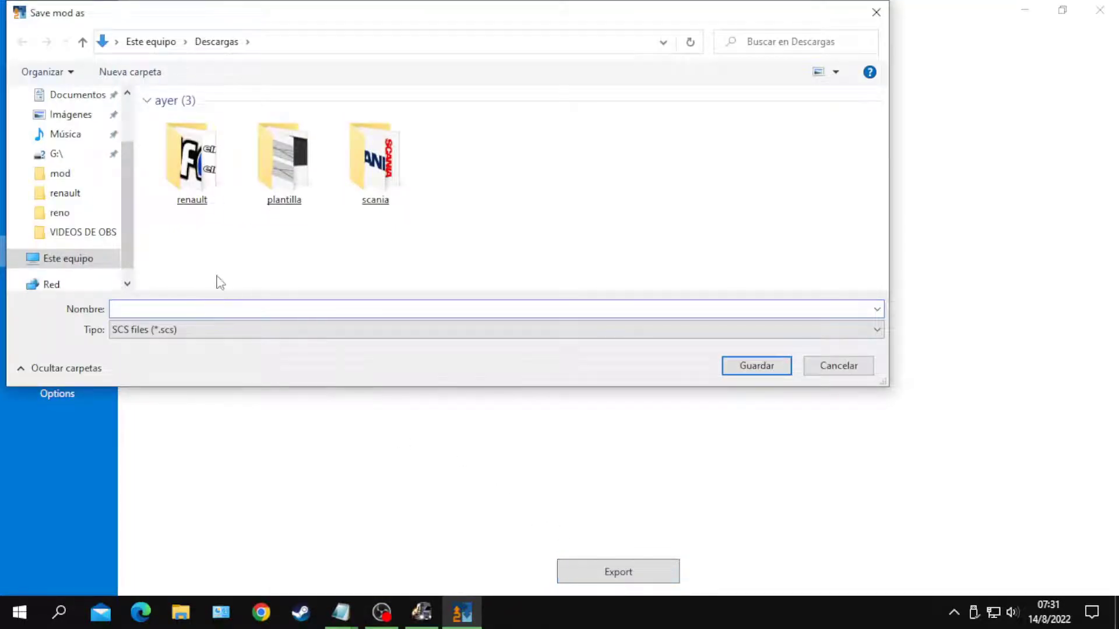
click(76, 95)
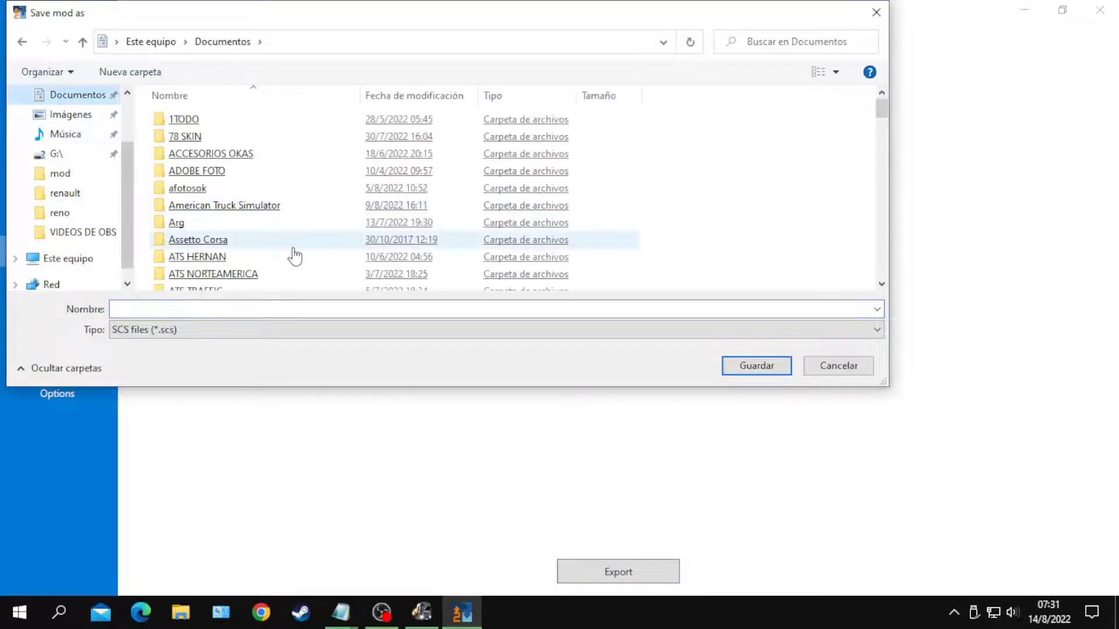
scroll(295, 254, down, 6)
click(295, 255)
scroll(295, 255, down, 2)
scroll(295, 254, down, 3)
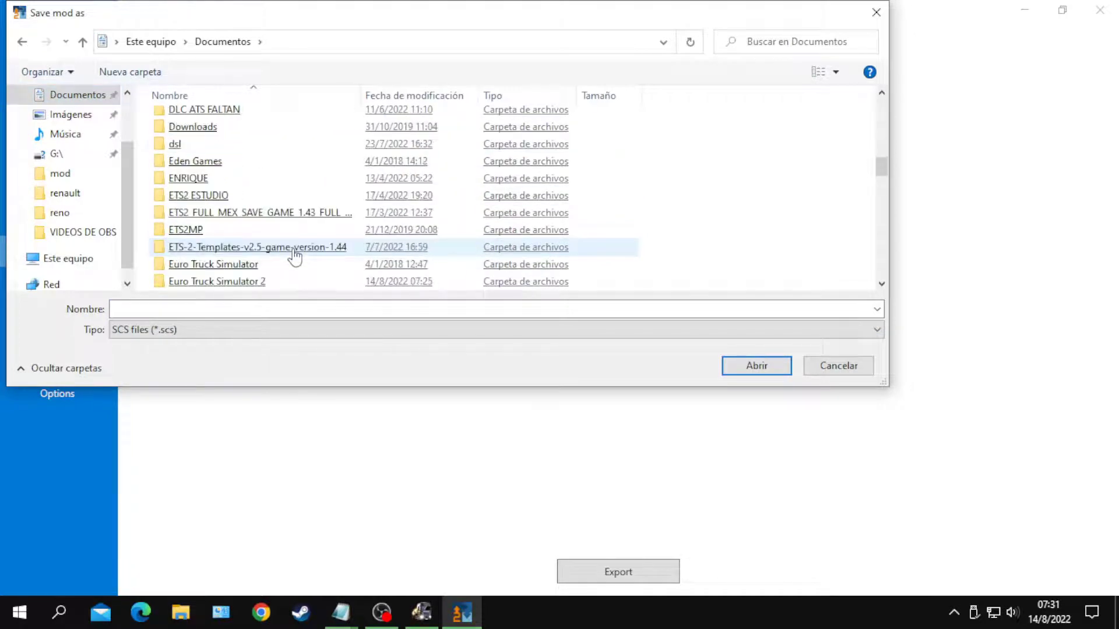
double_click(285, 282)
double_click(211, 173)
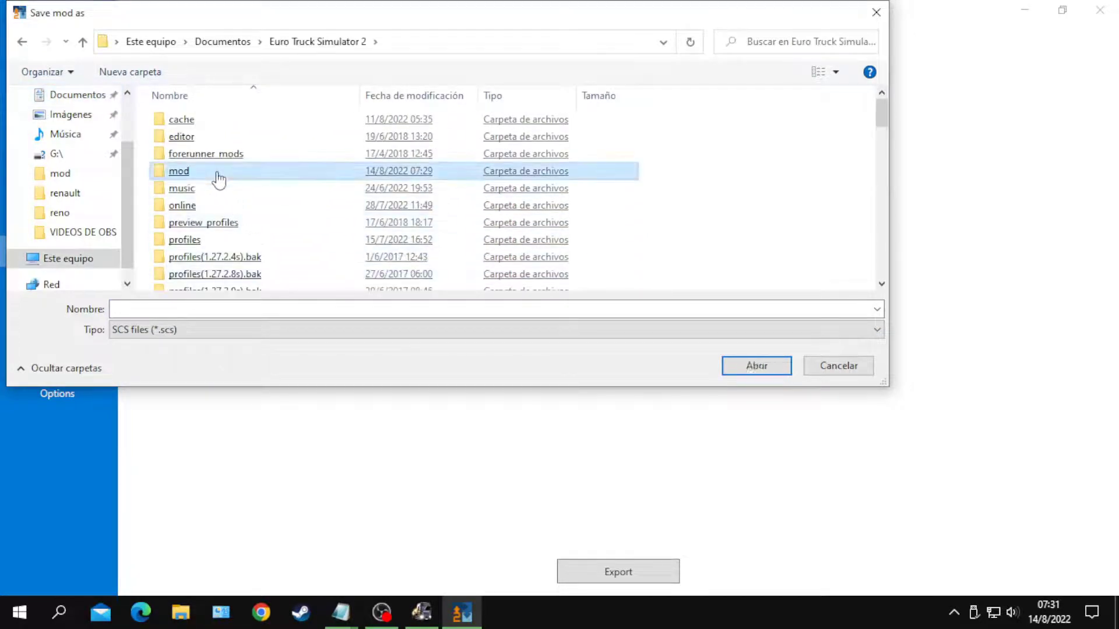
- Save the exported SCS mod under the pasted name Mudflaps and close Mods Studio 2
right_click(207, 313)
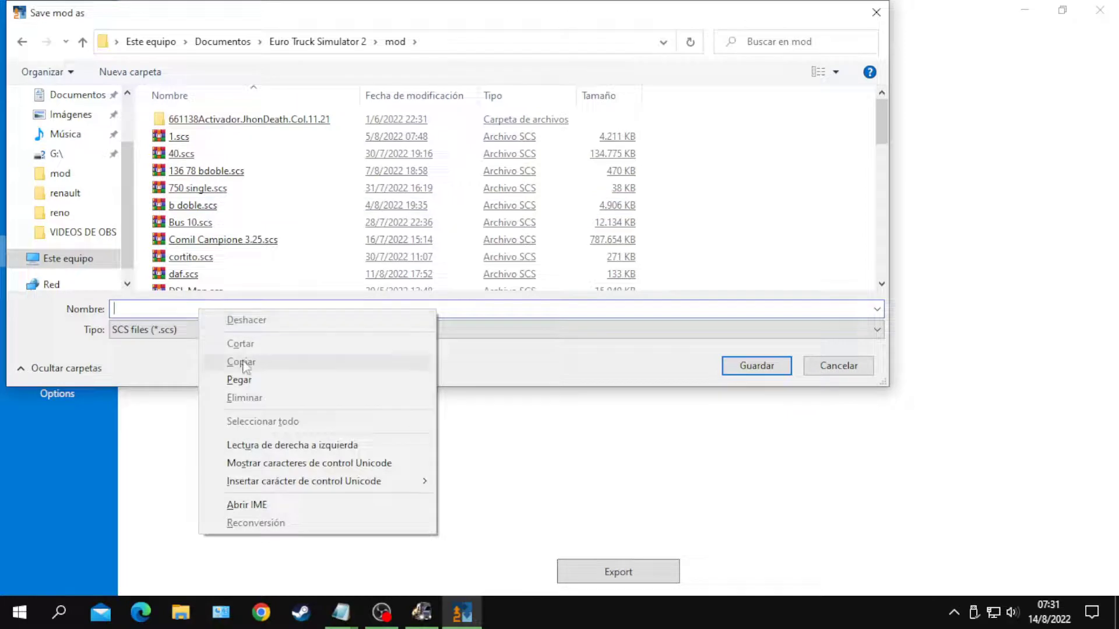
click(242, 380)
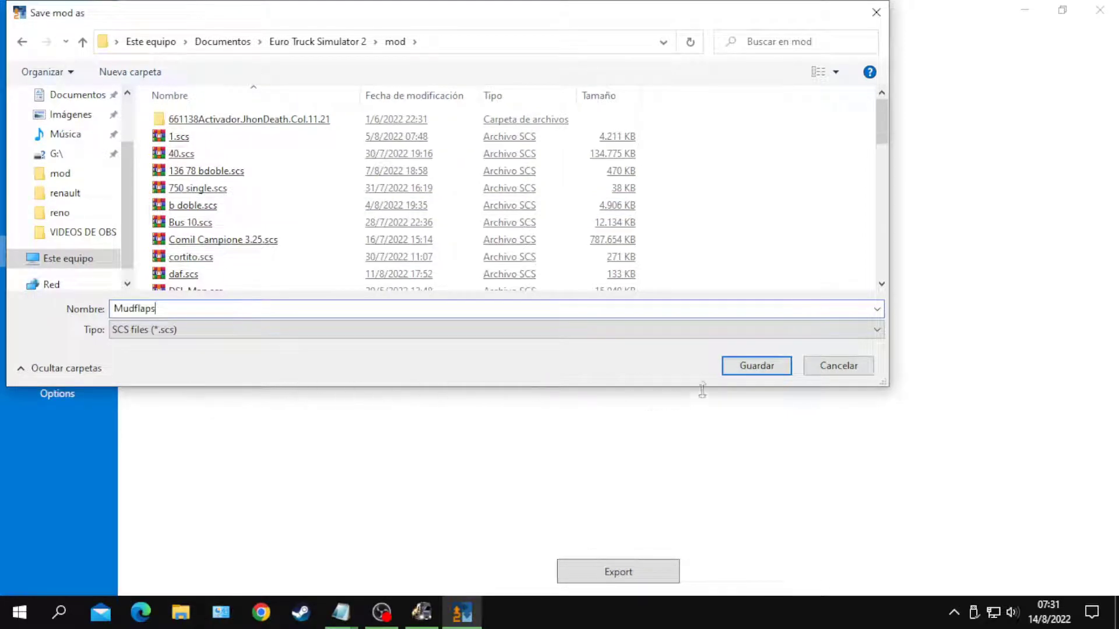
click(756, 365)
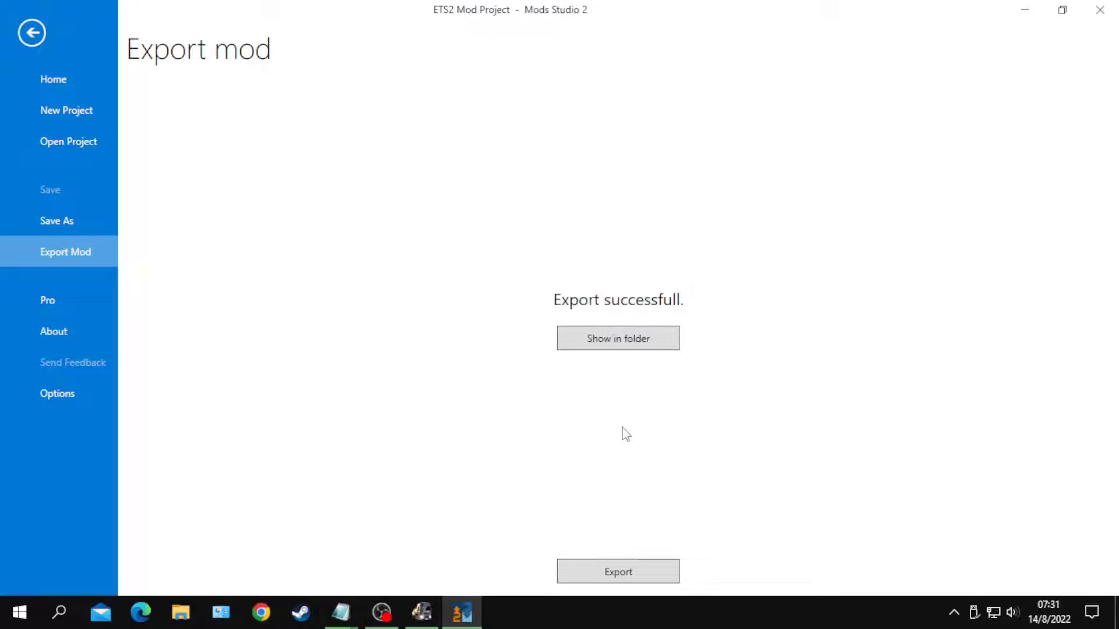
click(1100, 10)
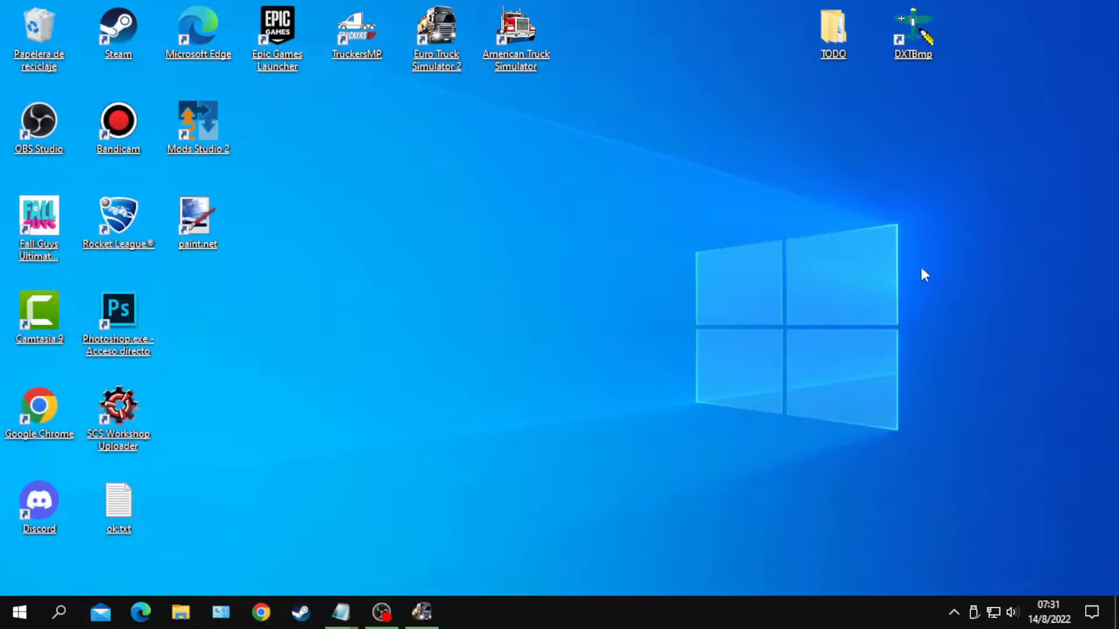
- Switch to Euro Truck Simulator 2 and open the two-axle standard Tautliner trailer for configuration
click(420, 617)
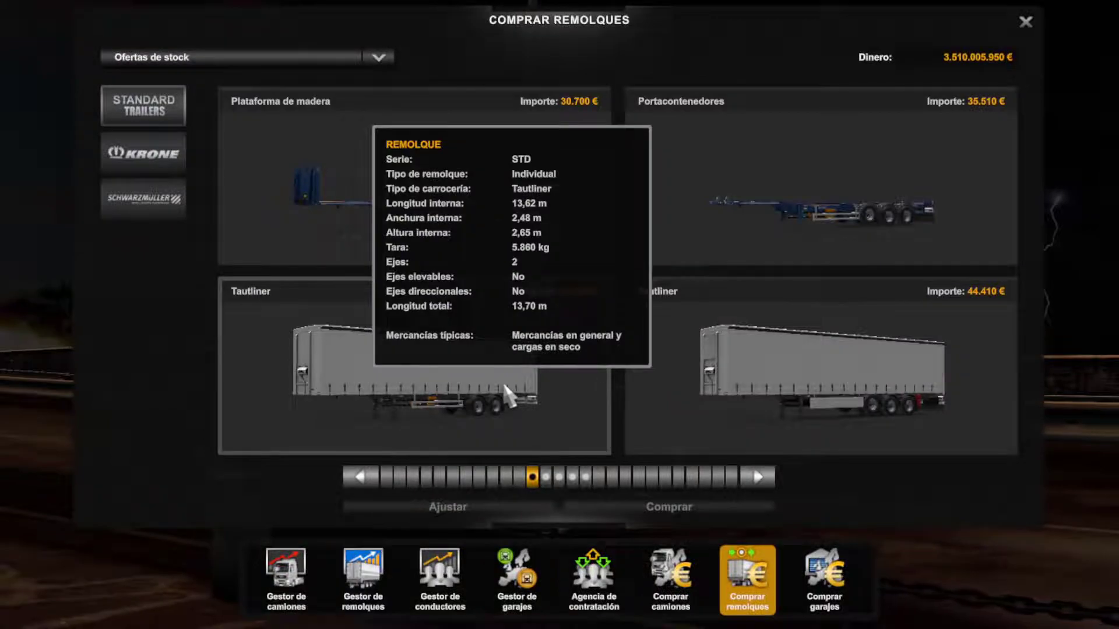
click(507, 402)
click(485, 509)
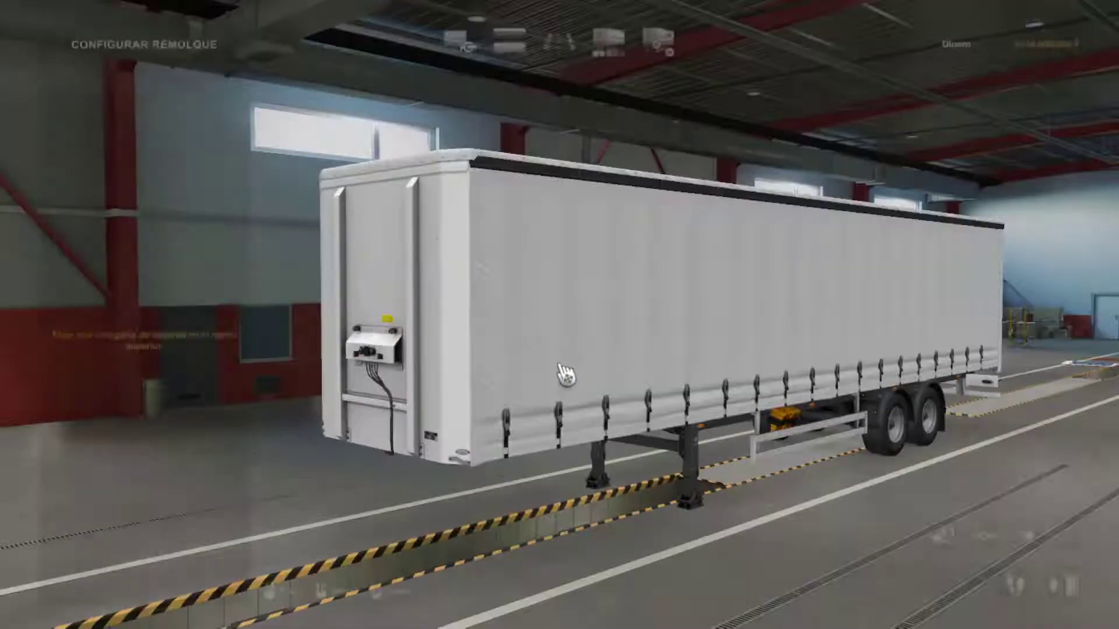
- Change the trailer's chassis to 1 eje and view the trailer from the rear
click(573, 44)
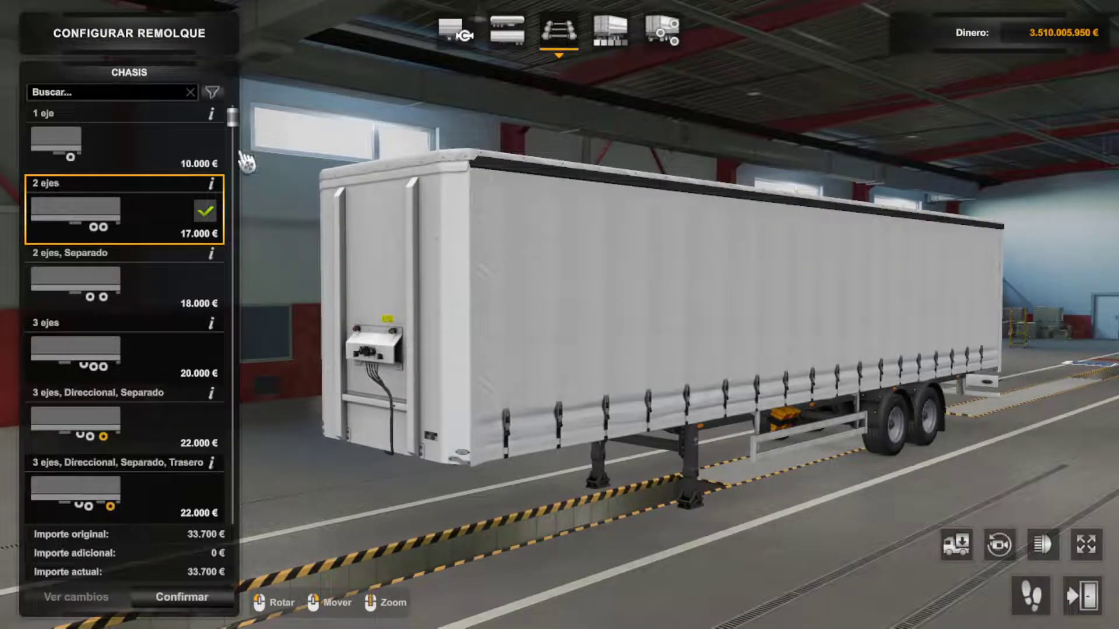
click(187, 149)
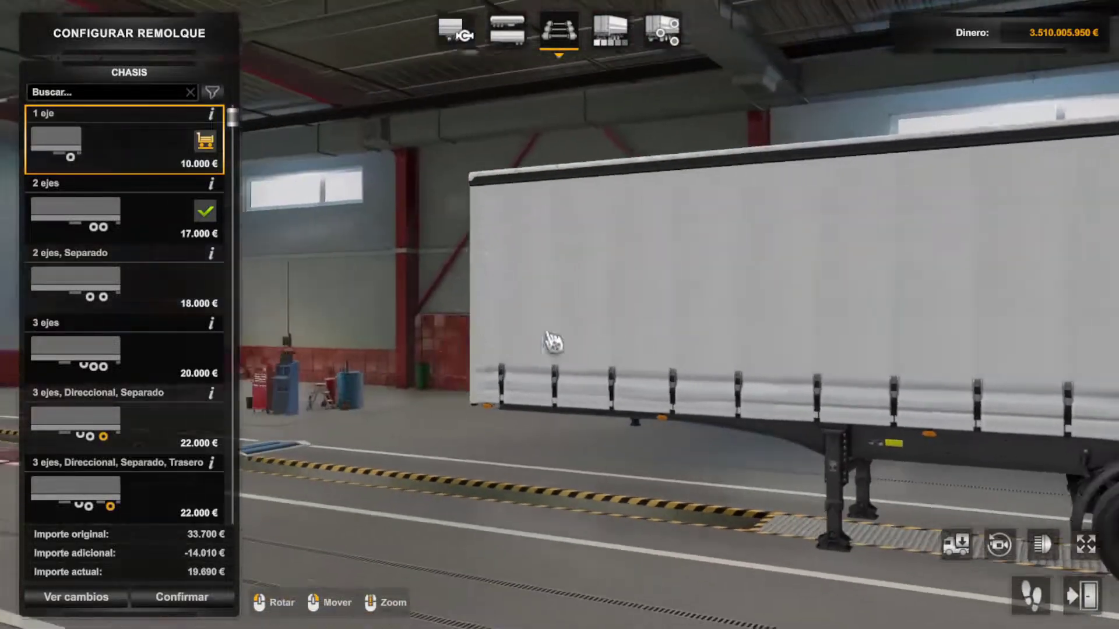
drag(544, 339, 271, 344)
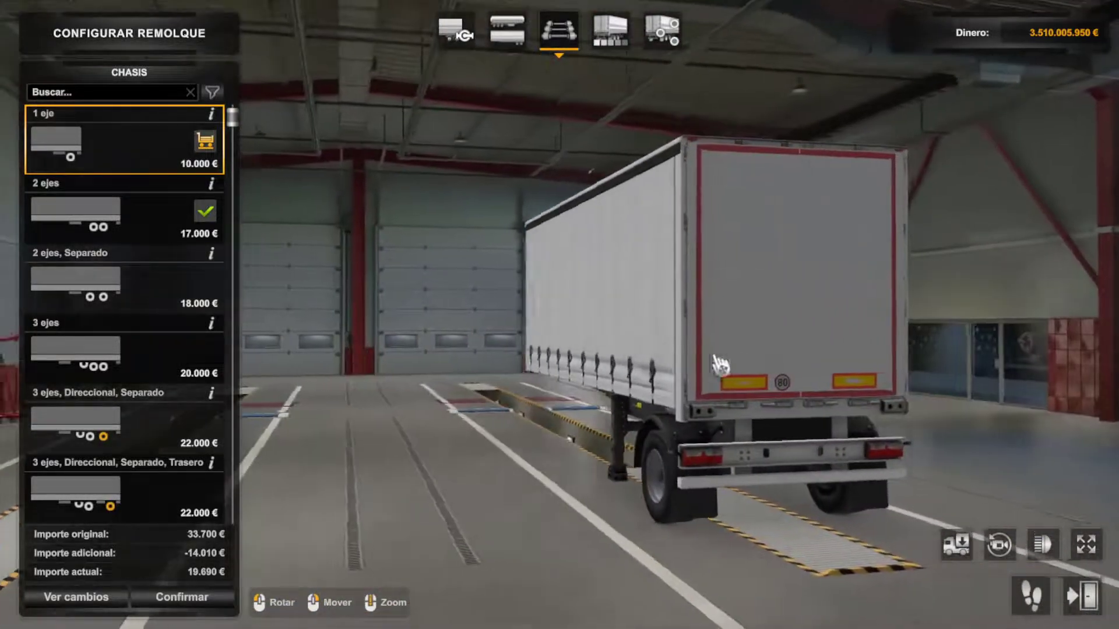
- Look through the trailer's paint options and select Color personalizado
click(662, 30)
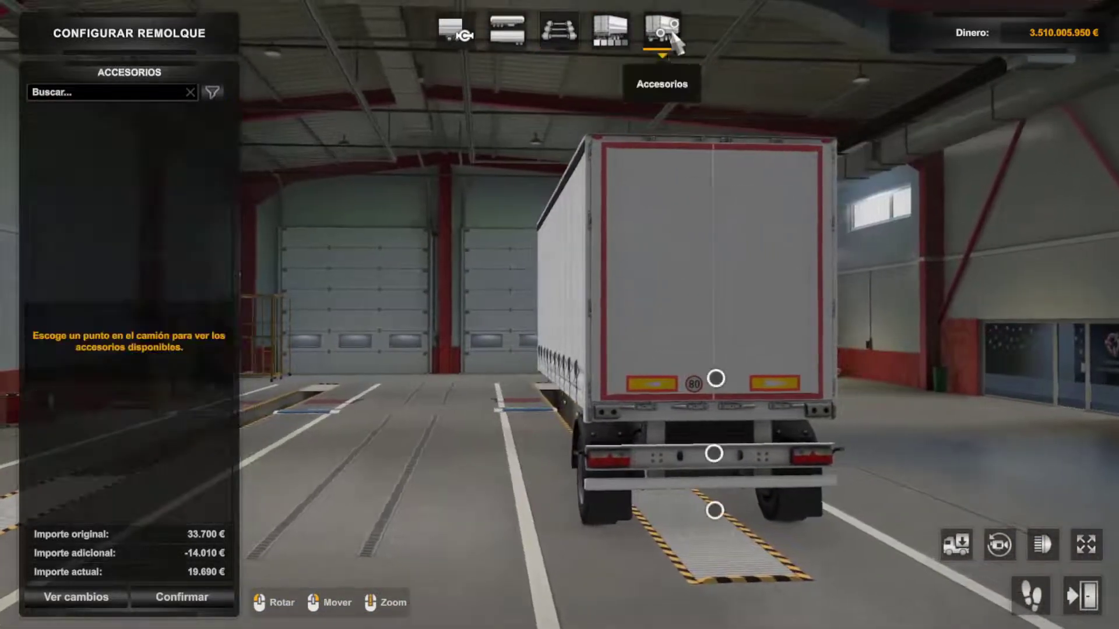
click(610, 32)
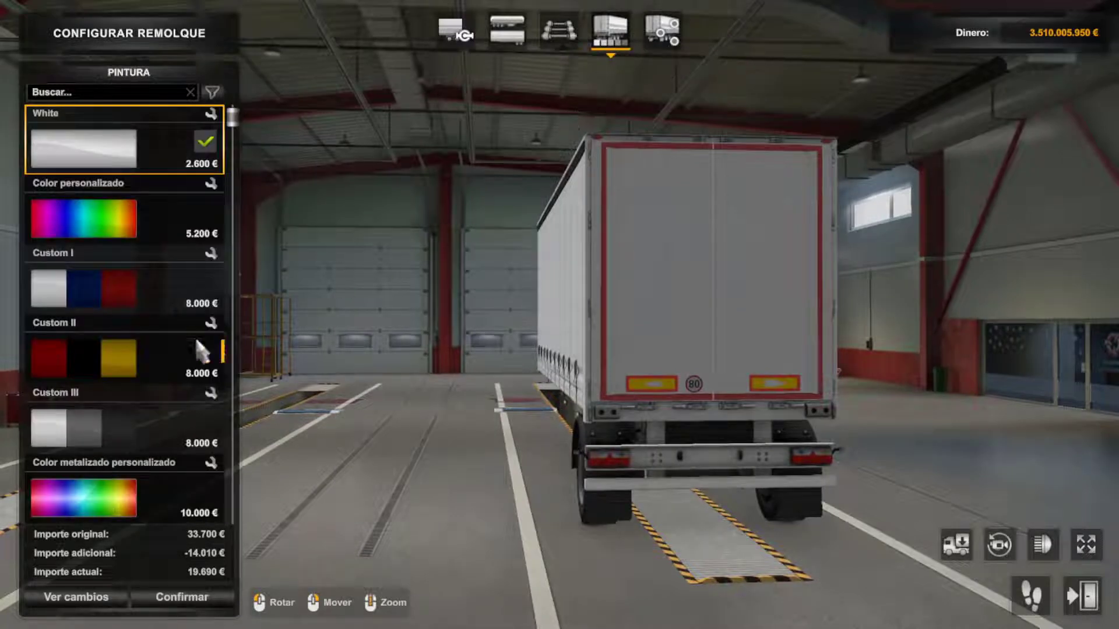
scroll(133, 477, down, 2)
scroll(129, 469, down, 15)
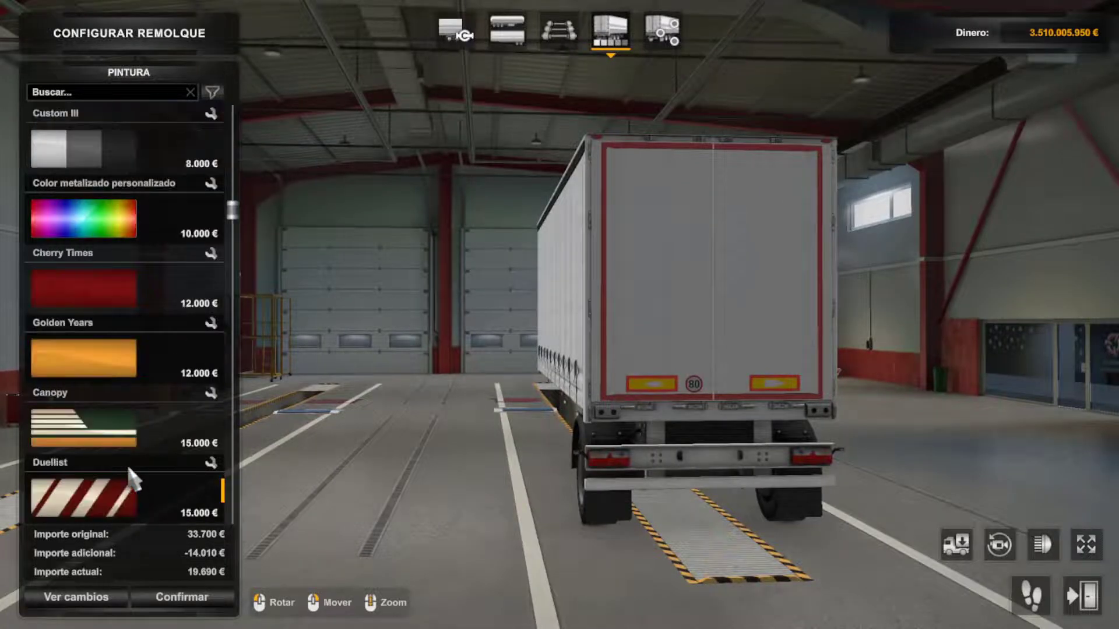
scroll(129, 469, up, 2)
scroll(133, 478, up, 8)
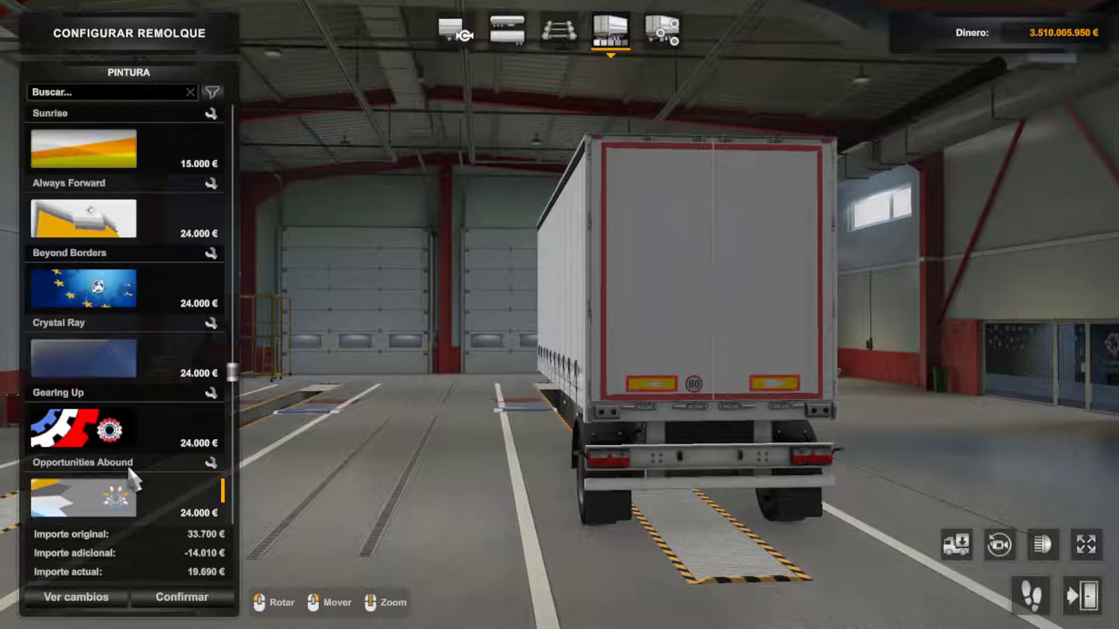
scroll(130, 473, up, 4)
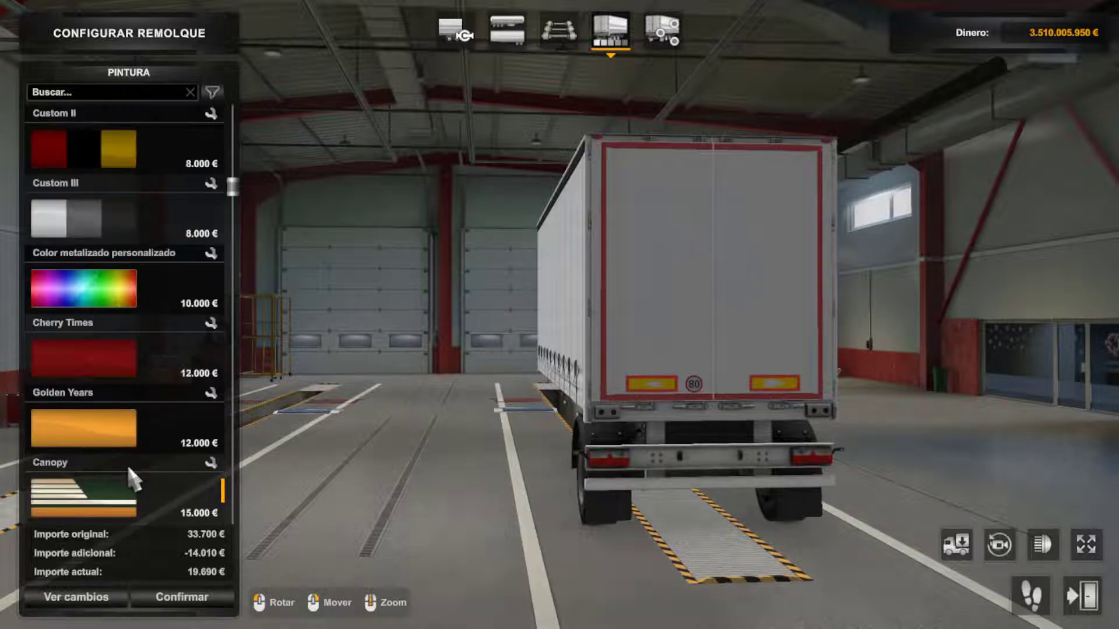
scroll(130, 474, up, 3)
click(96, 227)
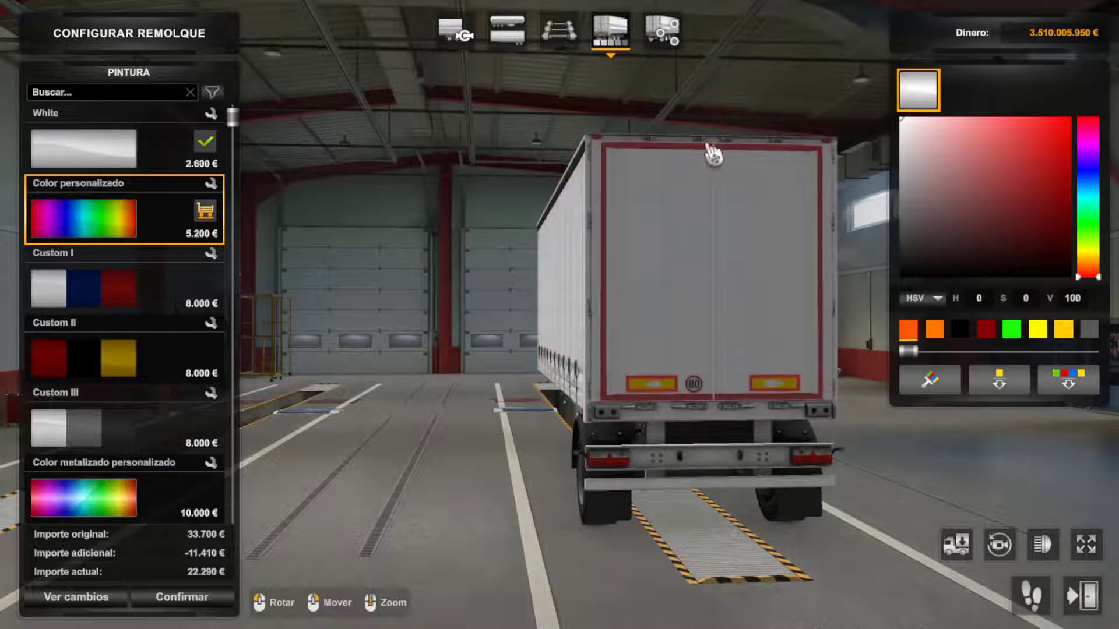
- Fit the Estándar Eco rear bumper and the custom renault rear mudflap to the trailer
click(665, 43)
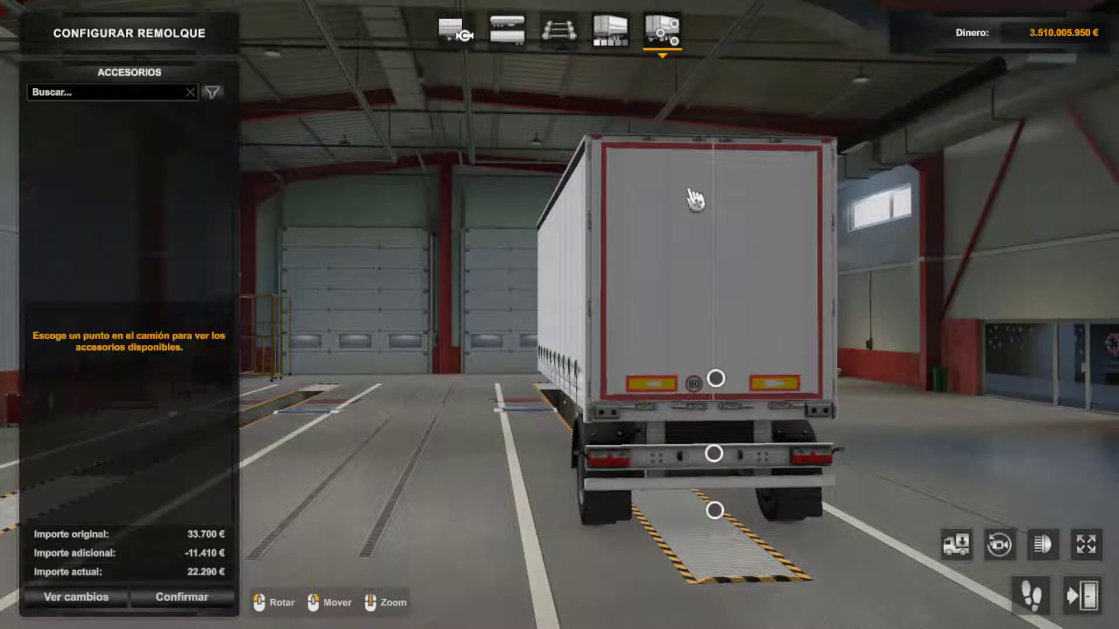
click(712, 453)
key(Down)
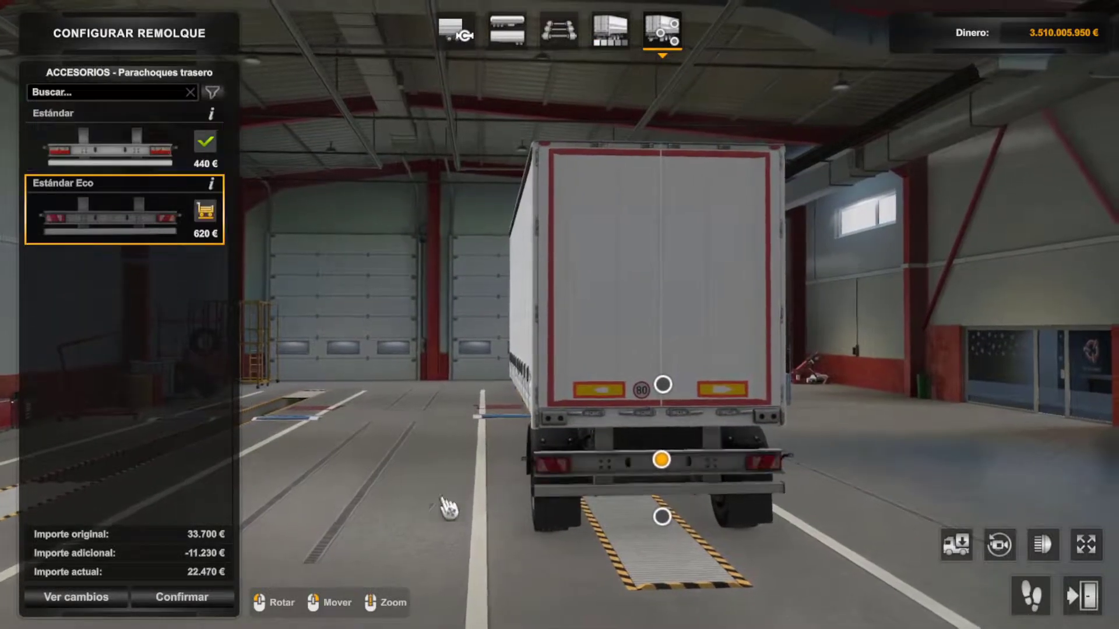
click(663, 517)
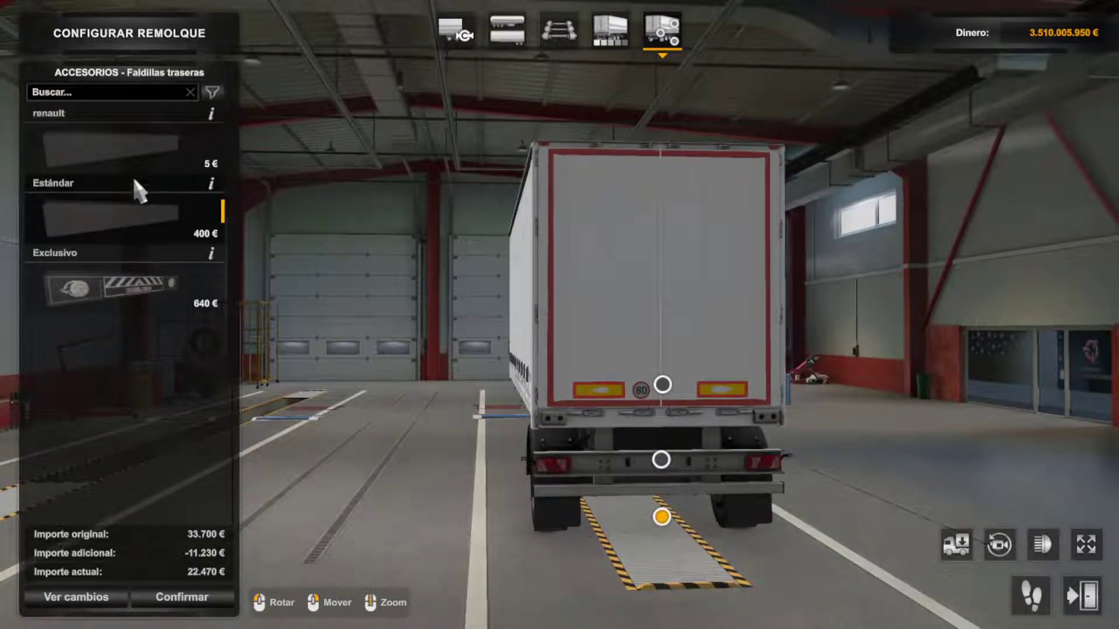
click(127, 152)
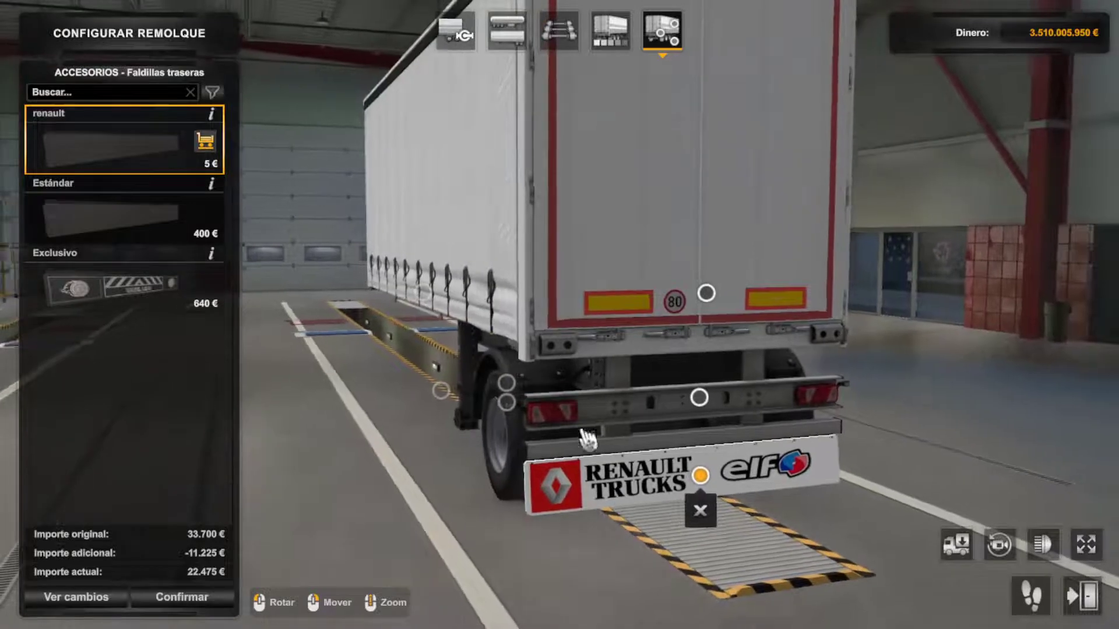
- Try the mudflap on the dry-freight, insulated and refrigerated bodies, finishing with the Refrigerado body selected
click(505, 52)
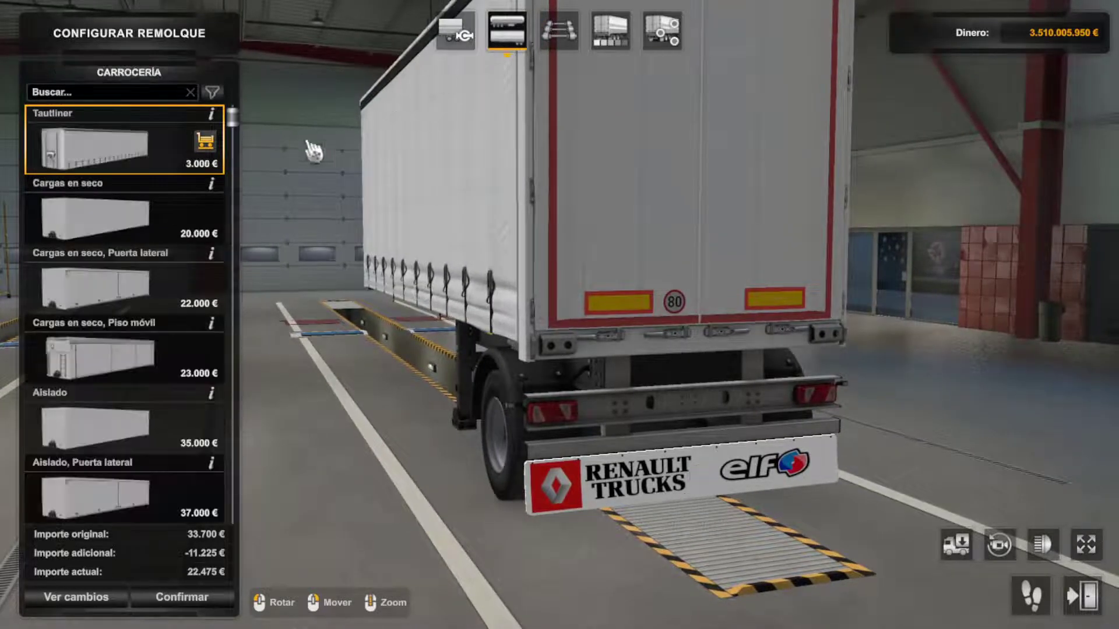
click(152, 215)
click(120, 300)
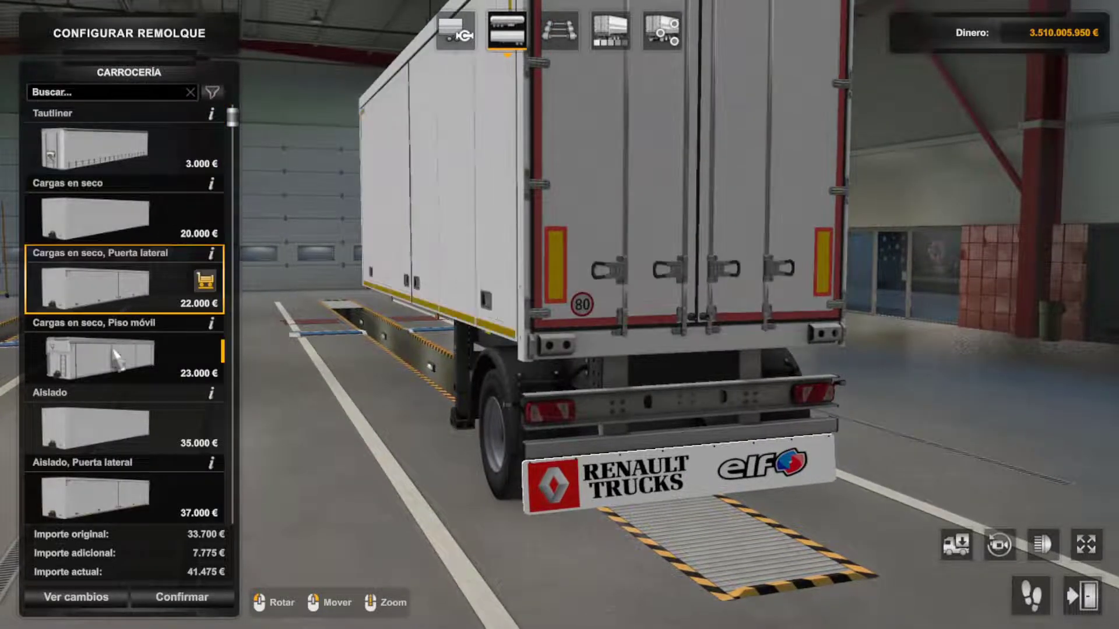
click(114, 376)
click(106, 437)
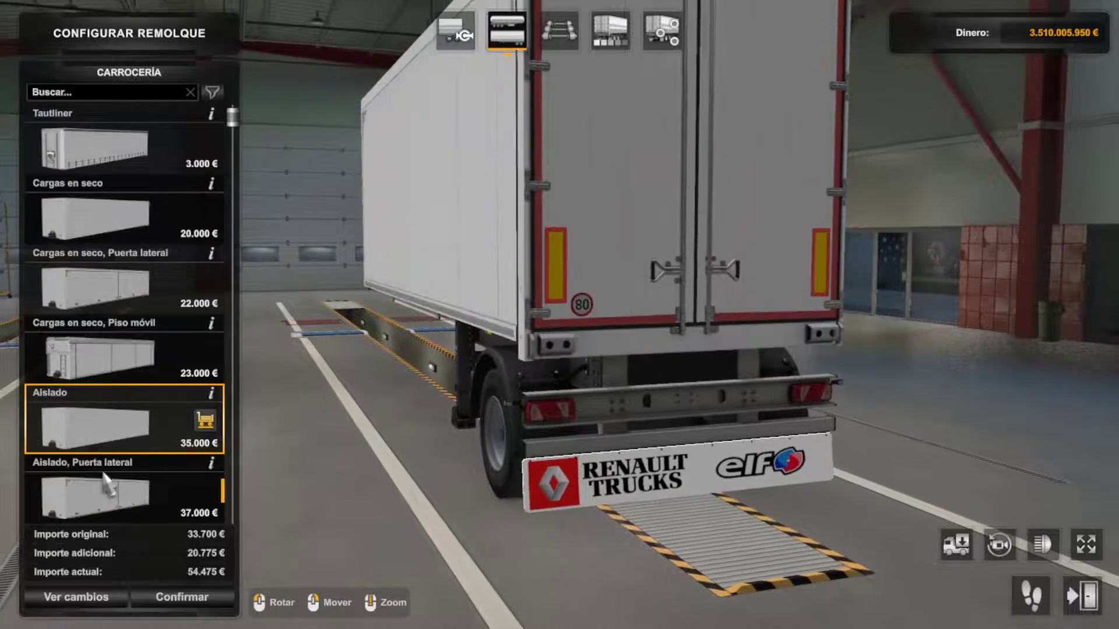
click(106, 521)
scroll(108, 527, down, 3)
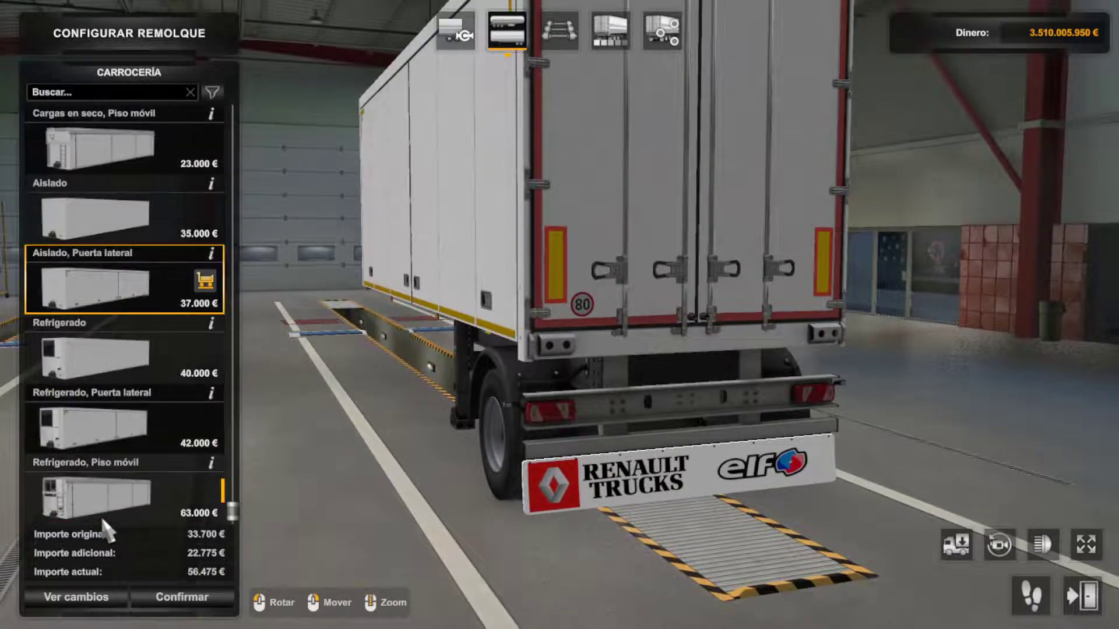
click(103, 518)
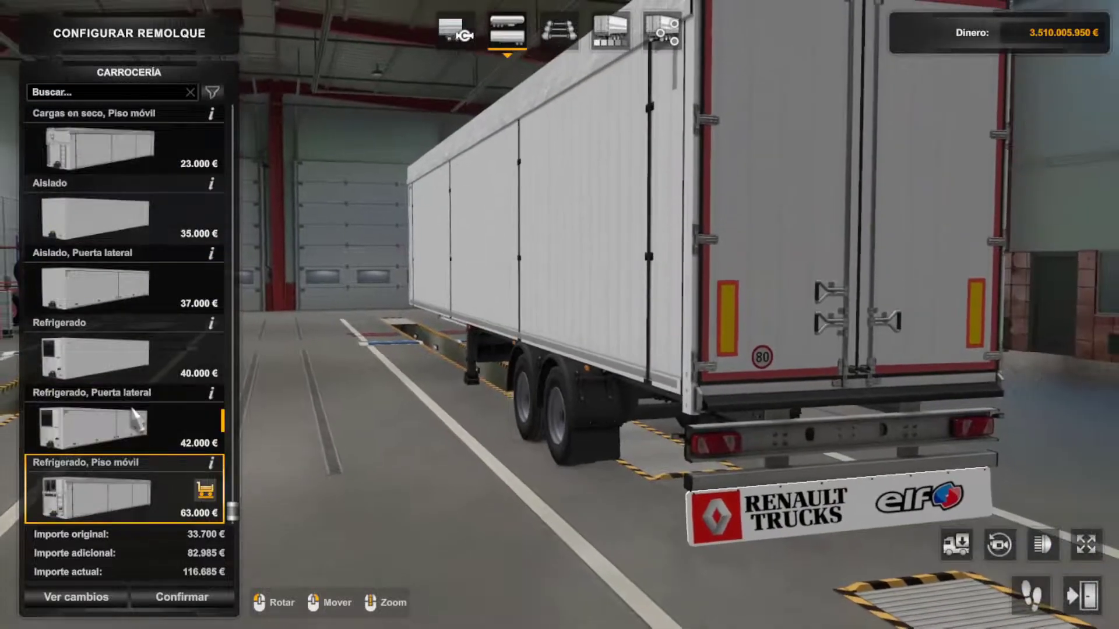
click(131, 409)
click(131, 353)
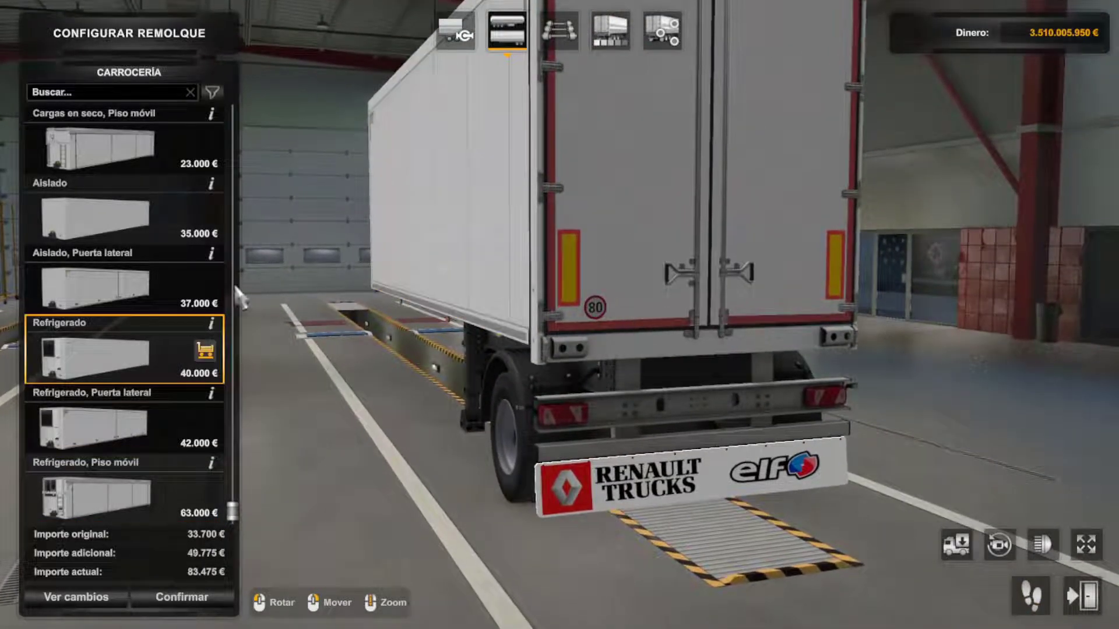
- Check the road train options and change the refrigerated trailer's chassis to 2 ejes
click(462, 40)
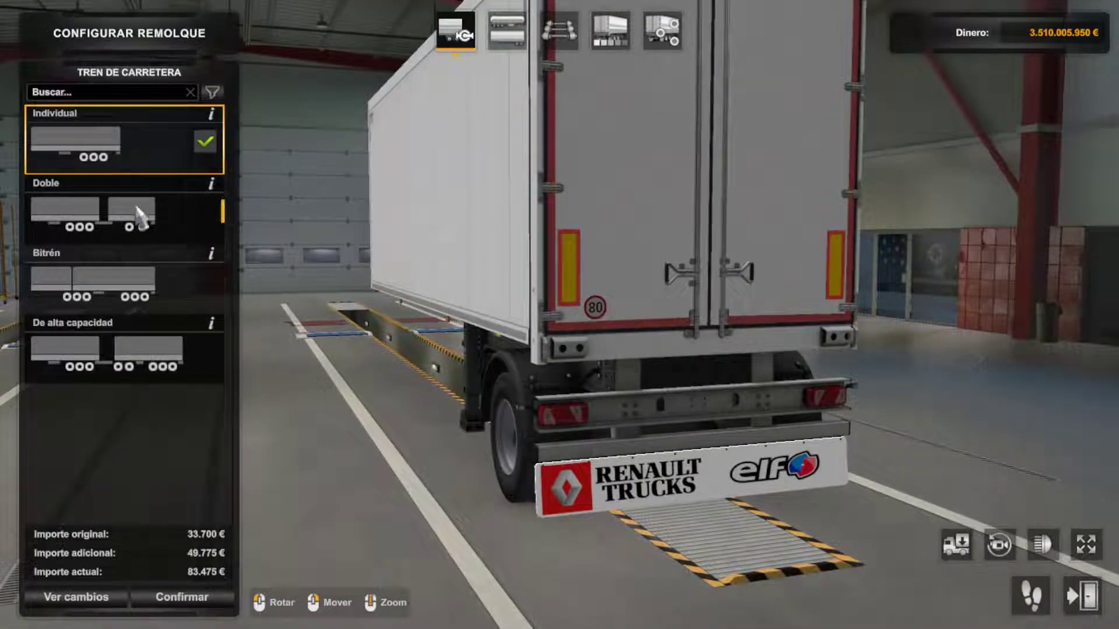
click(506, 40)
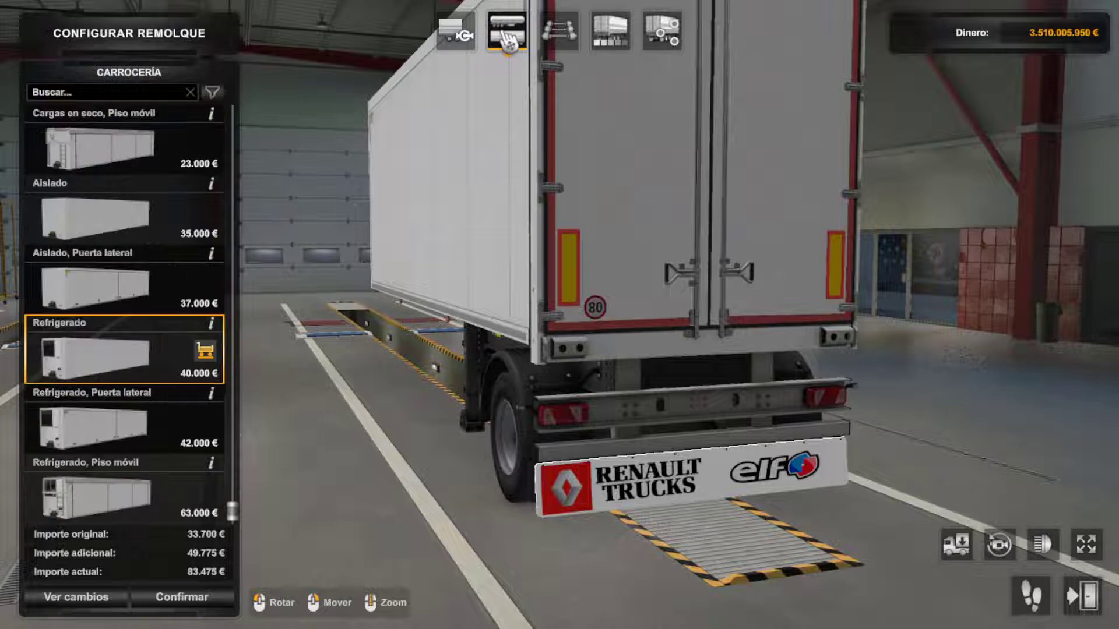
click(554, 45)
click(131, 197)
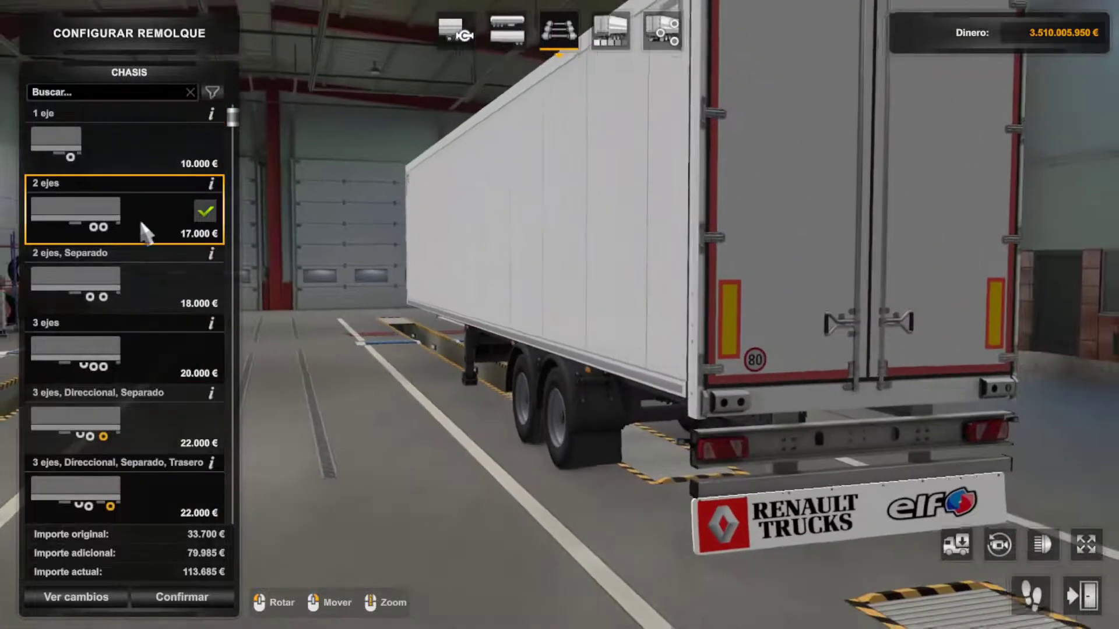
- View the road train configurations again and return to the body choices for the two-axle trailer
click(460, 34)
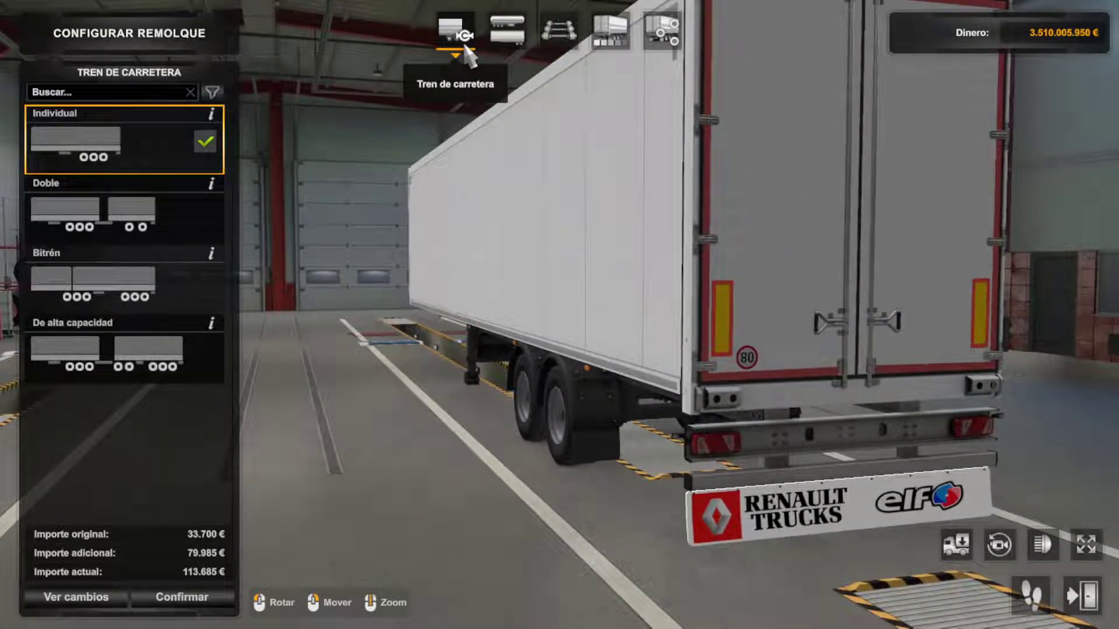
click(509, 32)
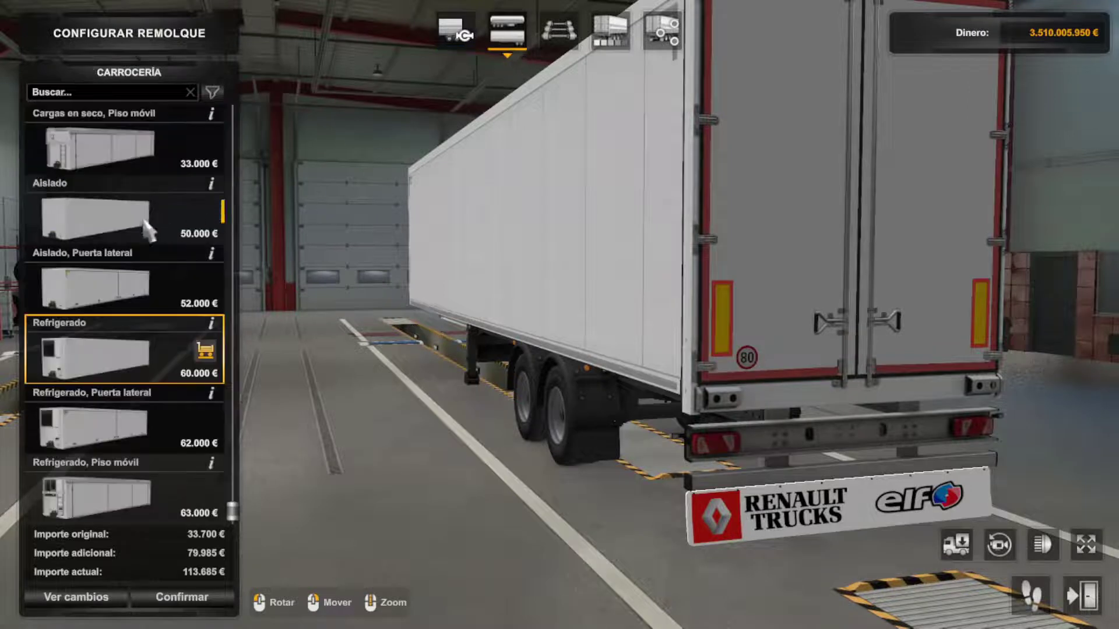